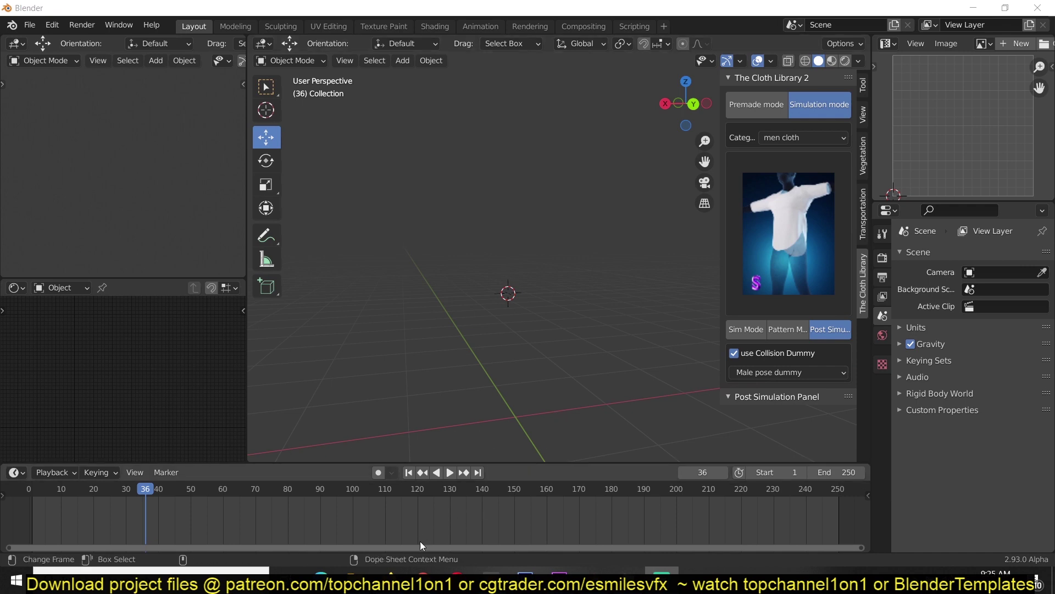
# Switch to the browser, look over the Cloth Library addon's product page, and return to Blender.
pyautogui.moveTo(423, 578)
pyautogui.click(496, 523)
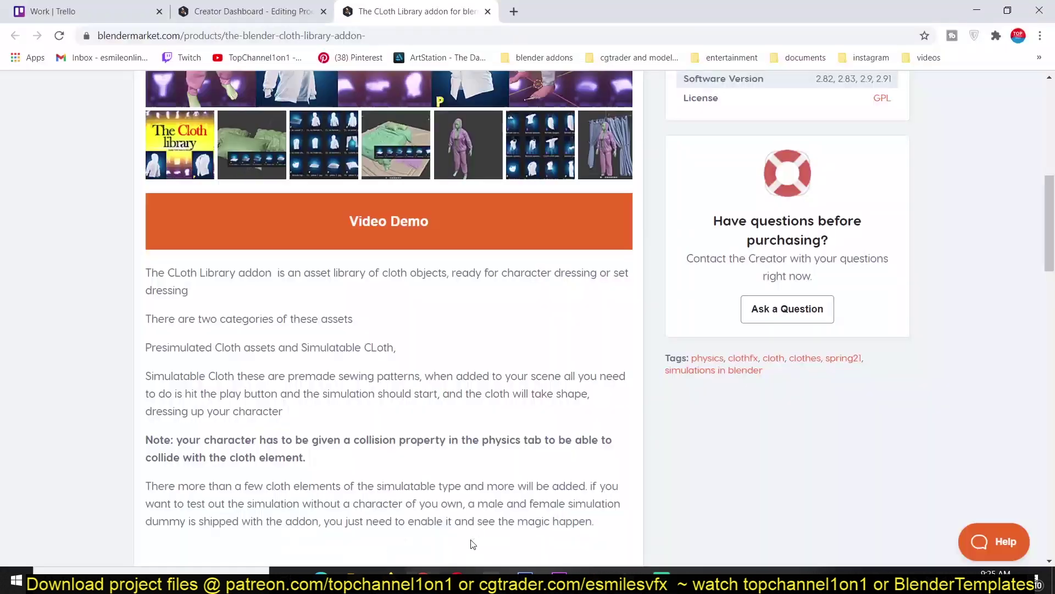
pyautogui.scroll(9, 444, 338)
pyautogui.scroll(-8, 486, 328)
pyautogui.scroll(-1, 484, 330)
pyautogui.scroll(8, 484, 330)
pyautogui.scroll(-8, 484, 329)
pyautogui.hotkey('alt', 'Tab')
# Set the Cloth Library to Premade mode, add the female hoody jacket to the scene, and inspect it.
pyautogui.scroll(-4, 597, 258)
pyautogui.keyDown('shift'); pyautogui.moveTo(597, 259); pyautogui.dragTo(558, 214, button='middle'); pyautogui.keyUp('shift')
pyautogui.click(742, 108)
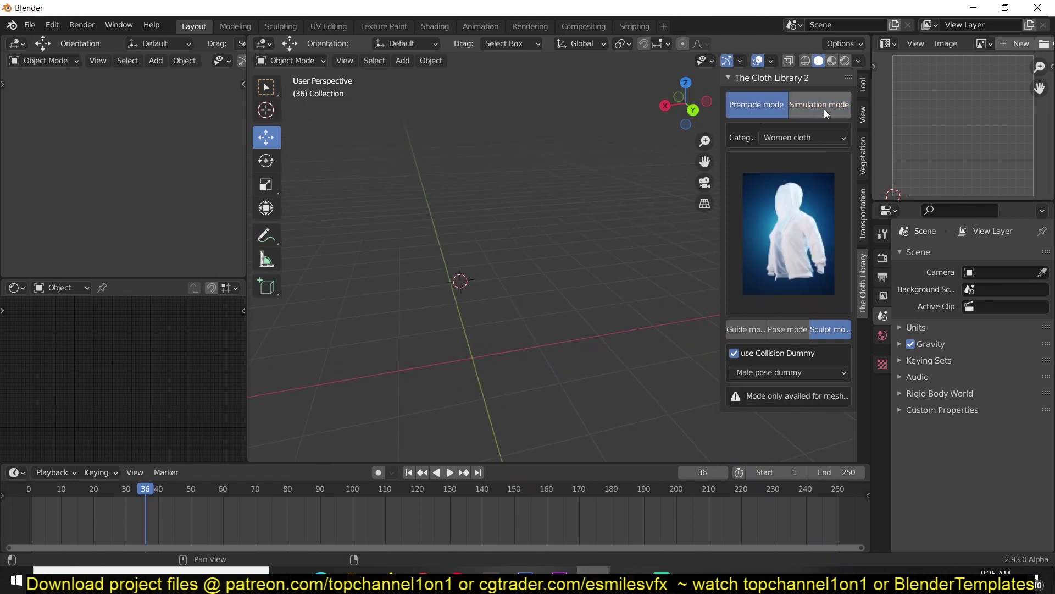
pyautogui.click(823, 108)
pyautogui.click(753, 103)
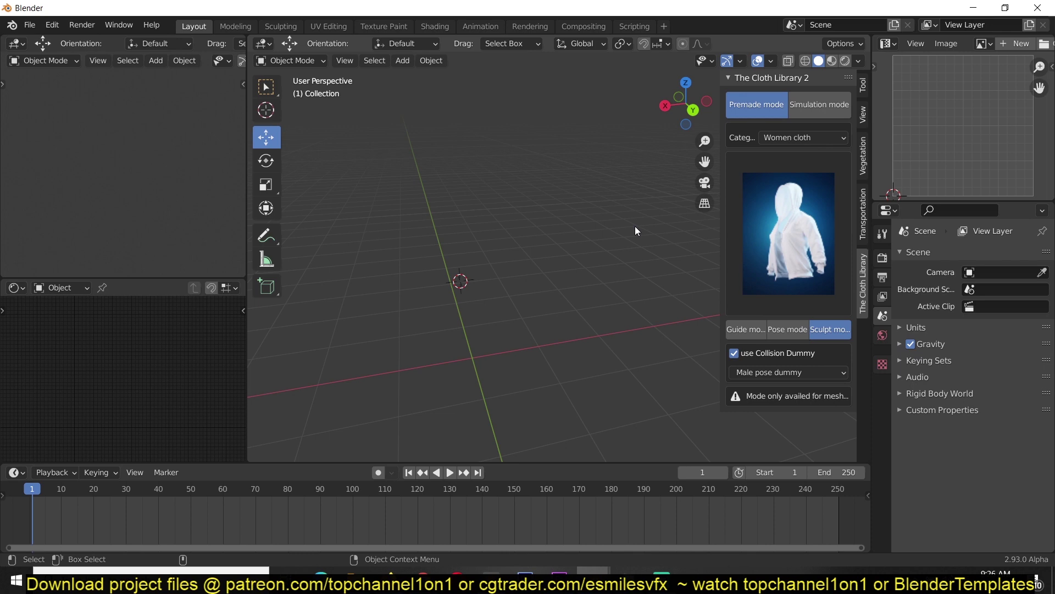
pyautogui.click(744, 213)
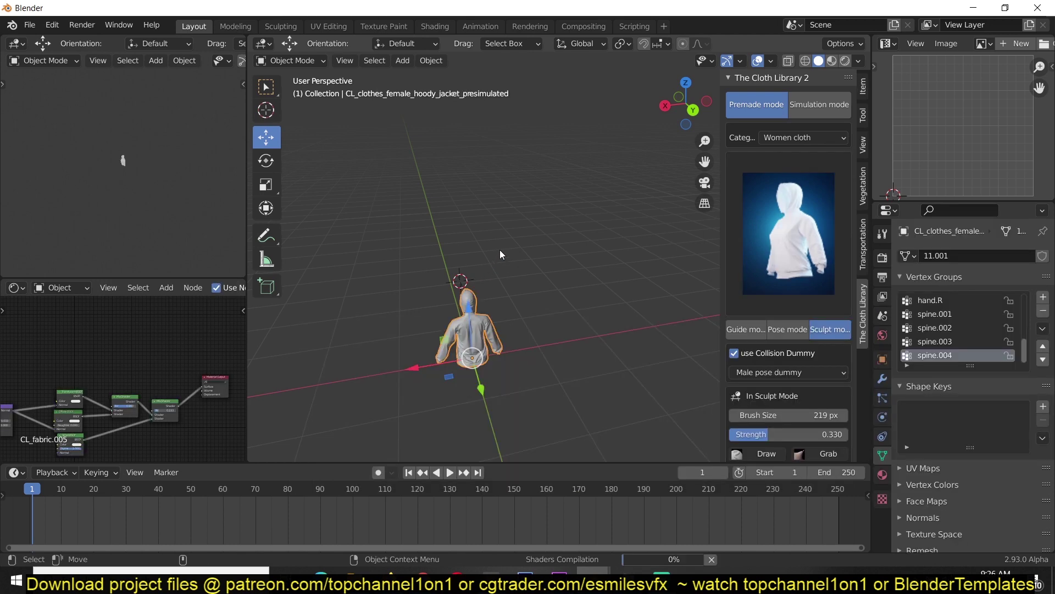
pyautogui.scroll(4, 470, 318)
pyautogui.moveTo(470, 318); pyautogui.dragTo(295, 149, button='middle')
pyautogui.scroll(-4, 595, 288)
pyautogui.scroll(2, 568, 250)
pyautogui.keyDown('shift'); pyautogui.moveTo(560, 201); pyautogui.dragTo(615, 226, button='middle'); pyautogui.keyUp('shift')
pyautogui.keyDown('shift'); pyautogui.moveTo(424, 215); pyautogui.dragTo(534, 211, button='middle'); pyautogui.keyUp('shift')
# Delete the hoody jacket from the scene.
pyautogui.press('x')
pyautogui.moveTo(558, 254)
pyautogui.mouseDown(button='middle')
pyautogui.moveTo(494, 243)
pyautogui.moveTo(435, 279)
pyautogui.moveTo(413, 250)
pyautogui.moveTo(587, 232)
pyautogui.moveTo(543, 247)
pyautogui.mouseUp(button='middle')
pyautogui.press('x')
pyautogui.click(515, 258)
# Switch the Cloth Library to Simulation mode and add the simulatable male collar shirt from the men cloth category.
pyautogui.click(819, 104)
pyautogui.click(734, 187)
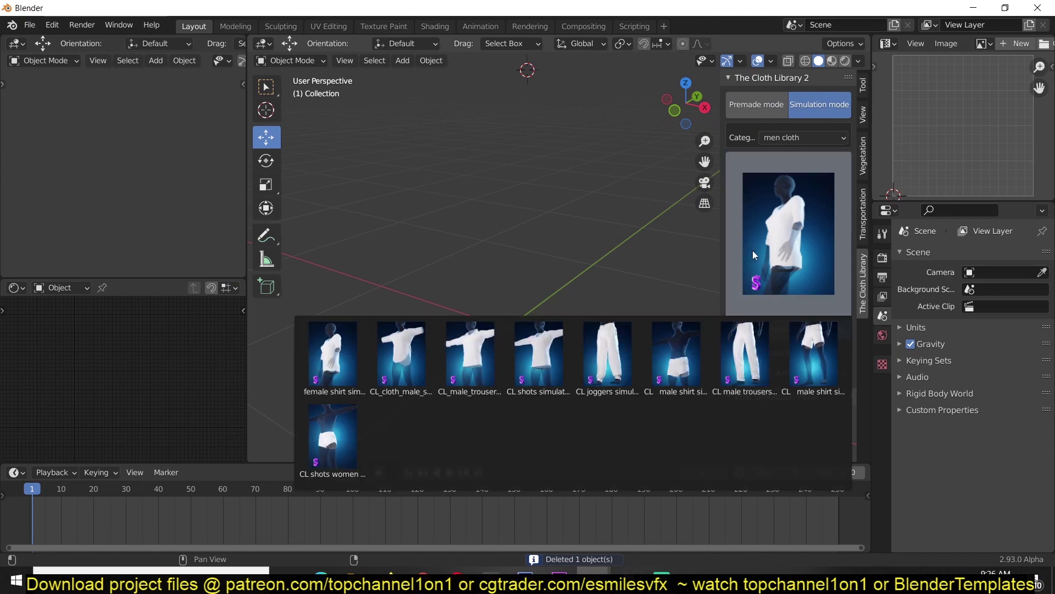
pyautogui.click(469, 351)
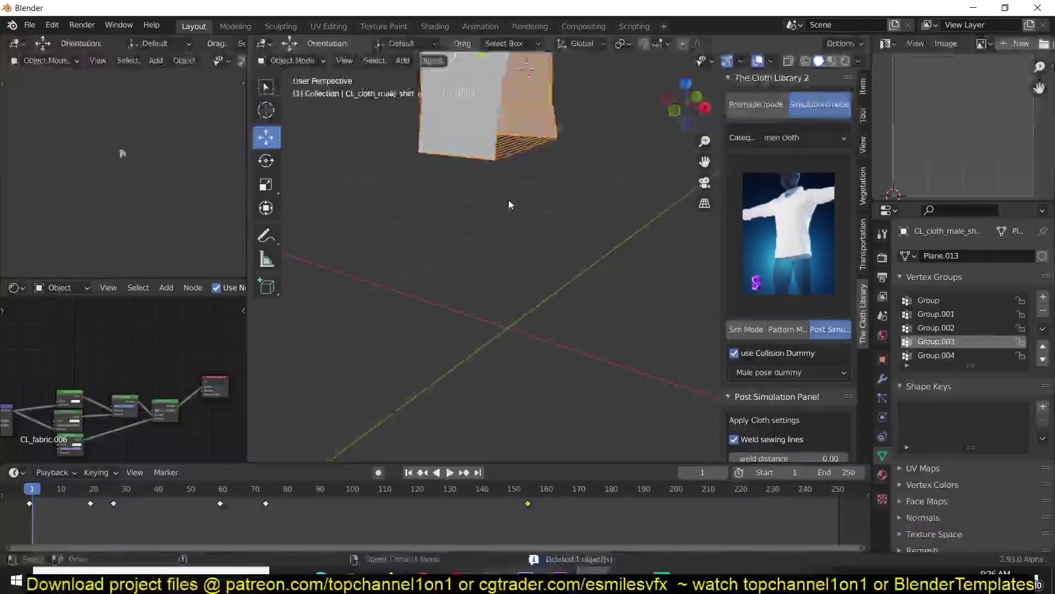
pyautogui.scroll(-3, 728, 378)
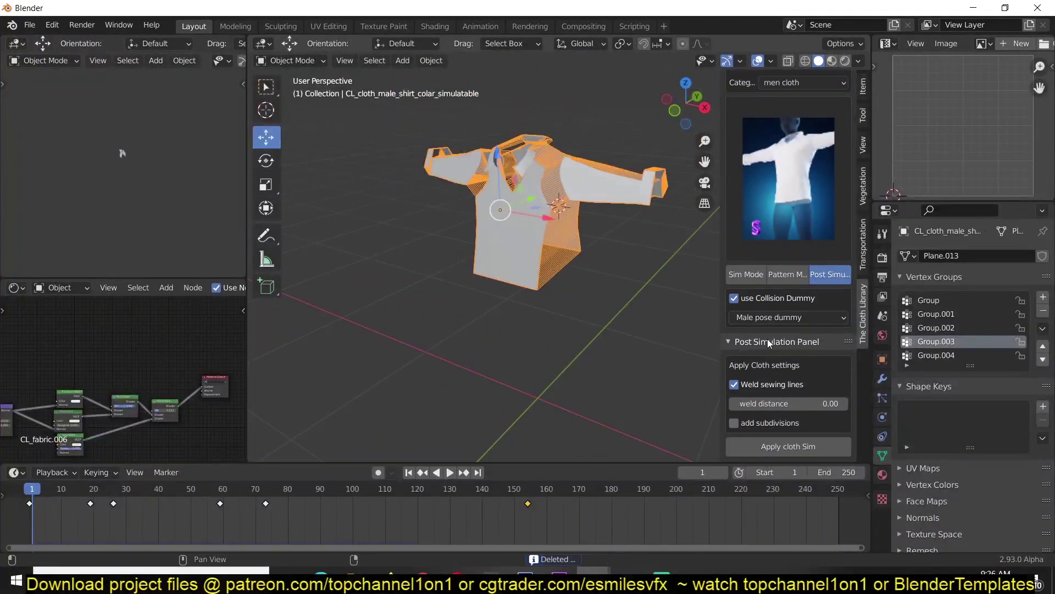
# Run the shirt's cloth simulation briefly in Sim Mode, then cancel the playback.
pyautogui.click(756, 274)
pyautogui.scroll(-6, 759, 331)
pyautogui.click(764, 419)
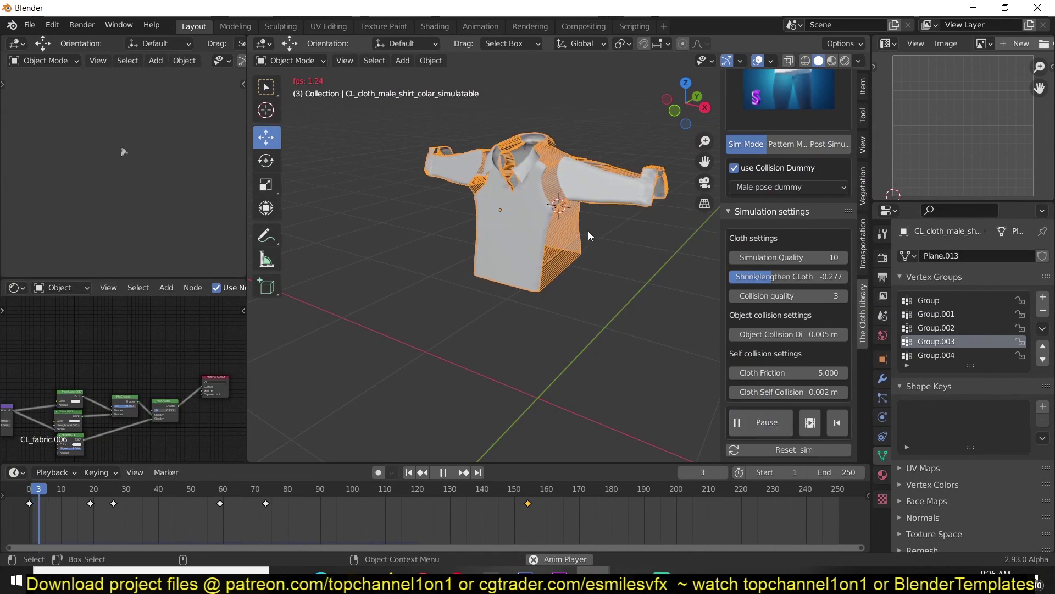
pyautogui.press('Escape')
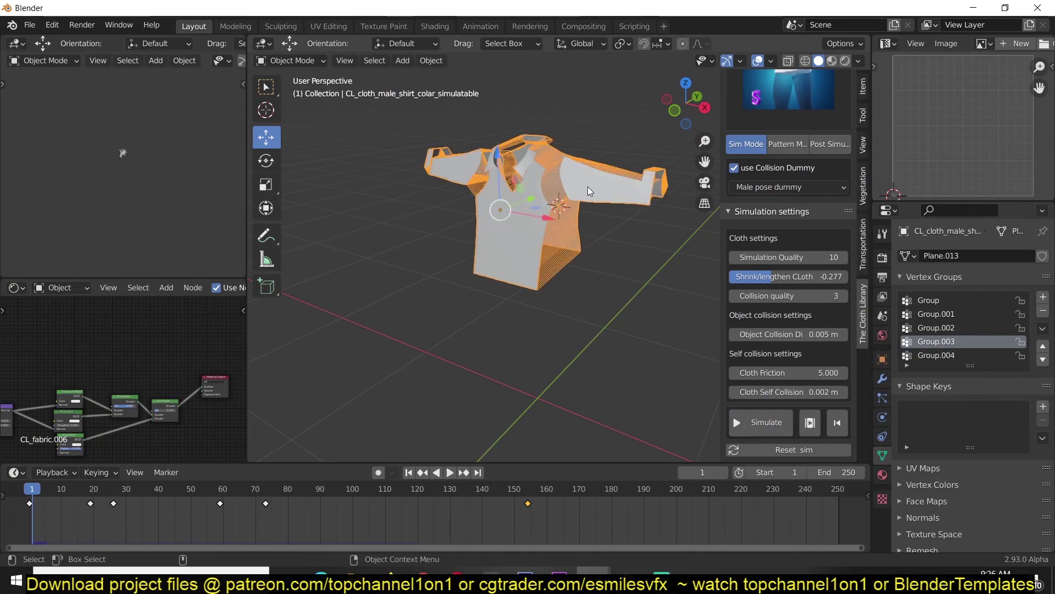
# Delete the simulatable shirt from the scene.
pyautogui.press('x')
pyautogui.click(588, 186)
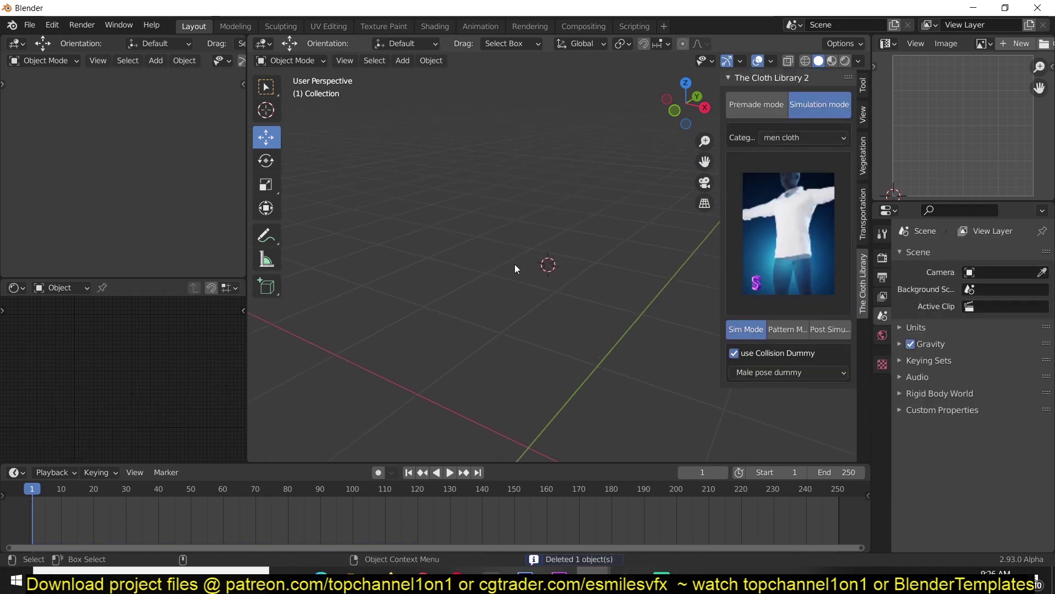
pyautogui.moveTo(515, 264); pyautogui.dragTo(528, 248, button='middle')
# Switch the Cloth Library to Premade mode and read through the help instructions in its Guide mode.
pyautogui.click(756, 110)
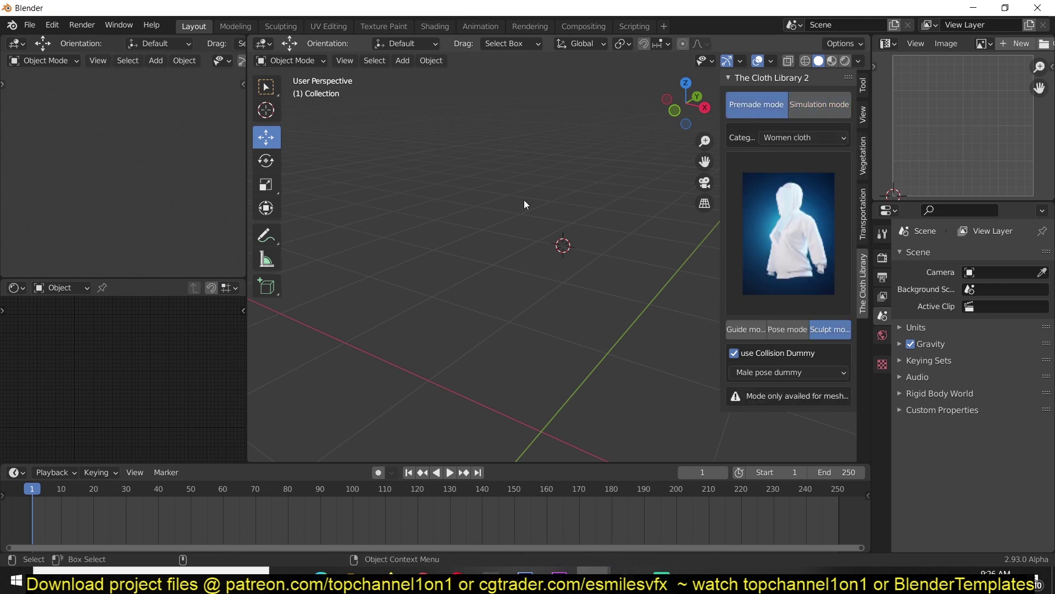
pyautogui.moveTo(515, 206); pyautogui.dragTo(607, 203, button='middle')
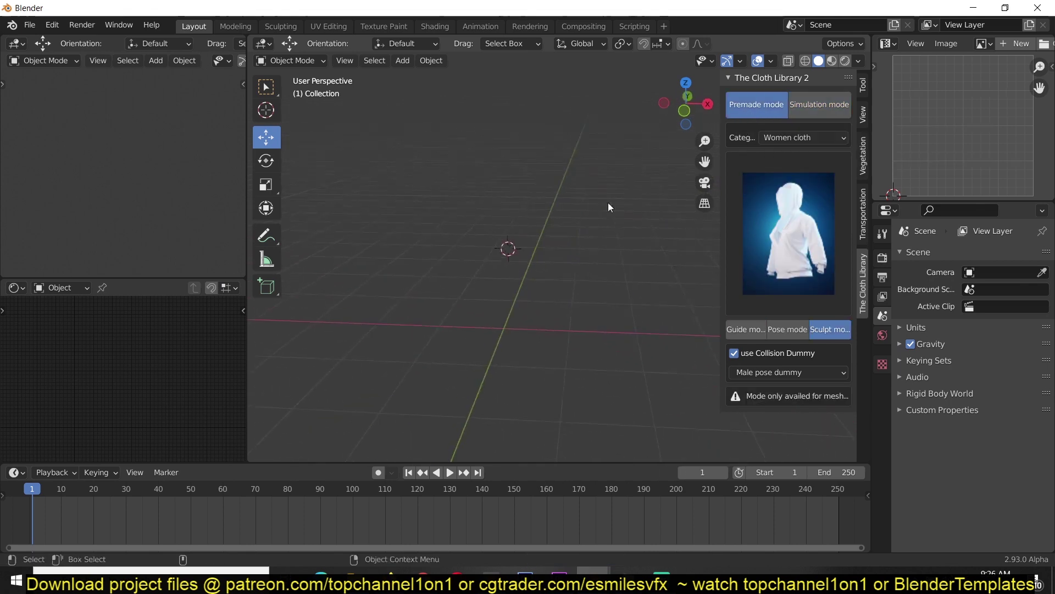
pyautogui.click(754, 329)
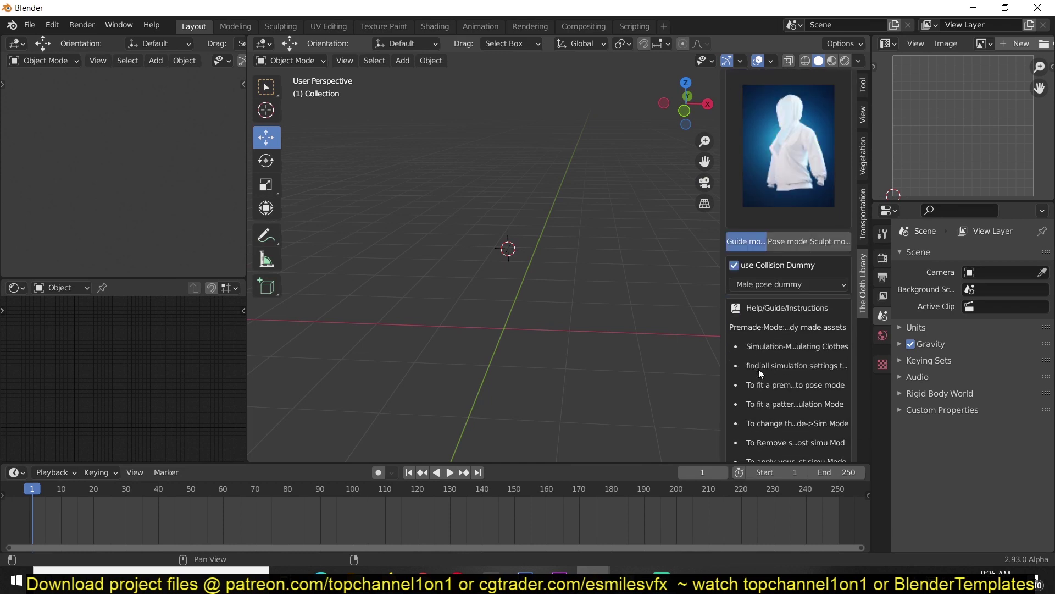
pyautogui.scroll(-5, 763, 296)
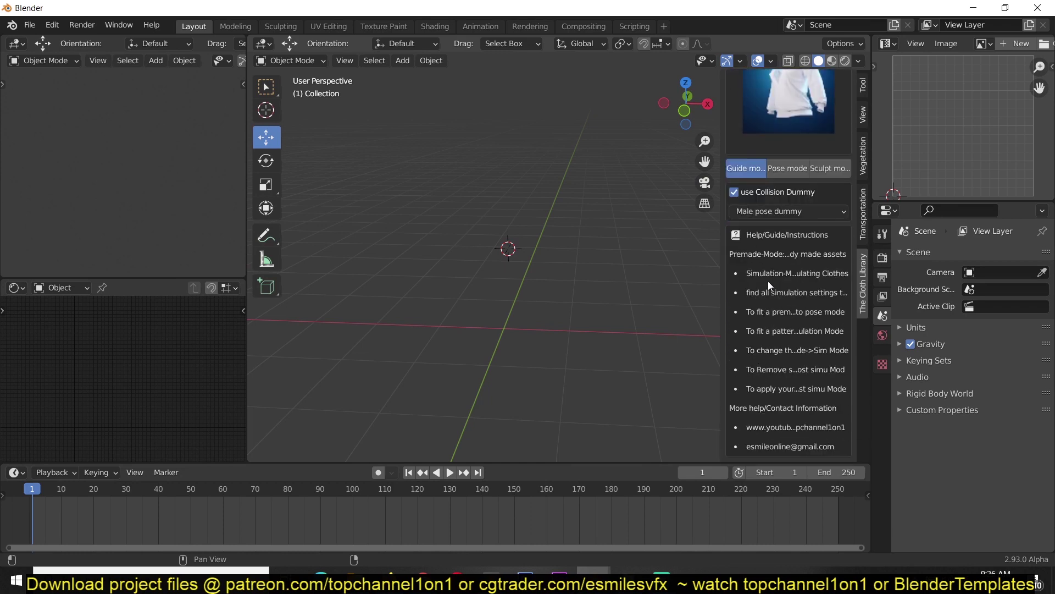
pyautogui.scroll(5, 784, 344)
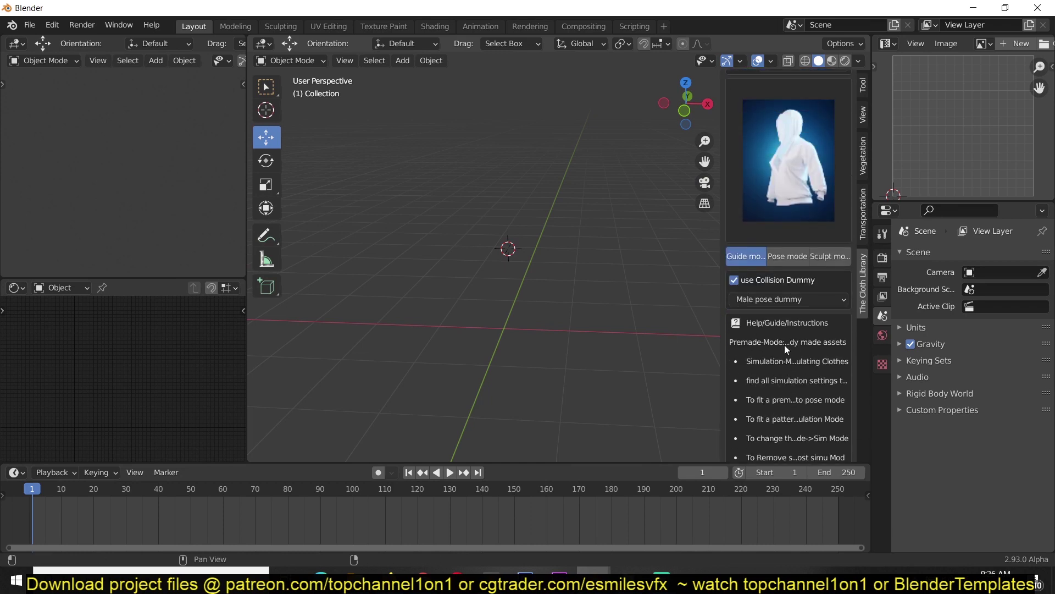
pyautogui.scroll(1, 529, 267)
pyautogui.keyDown('shift'); pyautogui.moveTo(529, 267); pyautogui.dragTo(510, 281, button='middle'); pyautogui.keyUp('shift')
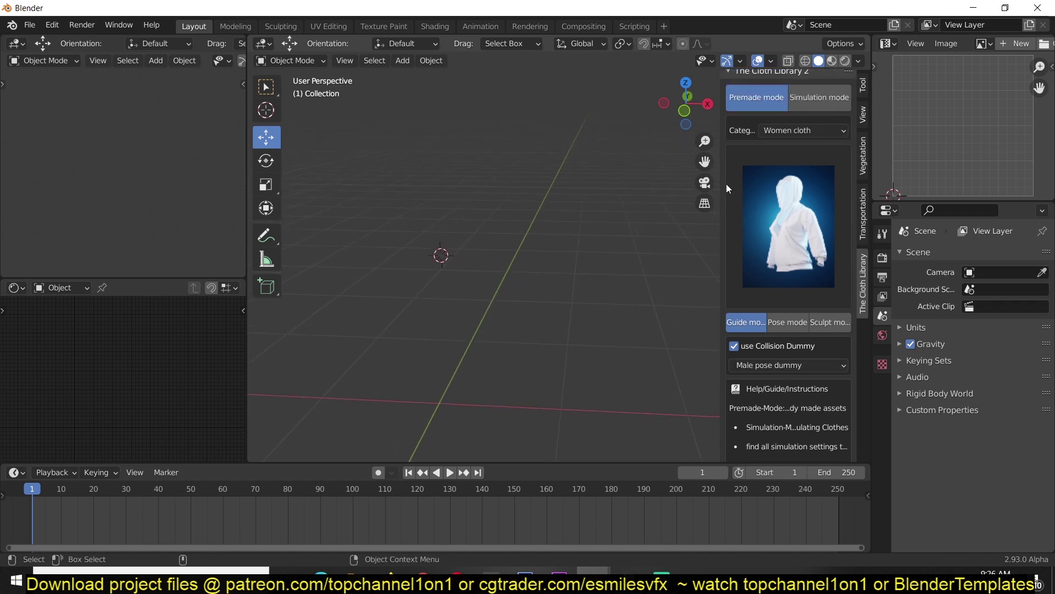
# Add the premade female hoody jacket from the Women cloth category.
pyautogui.click(770, 206)
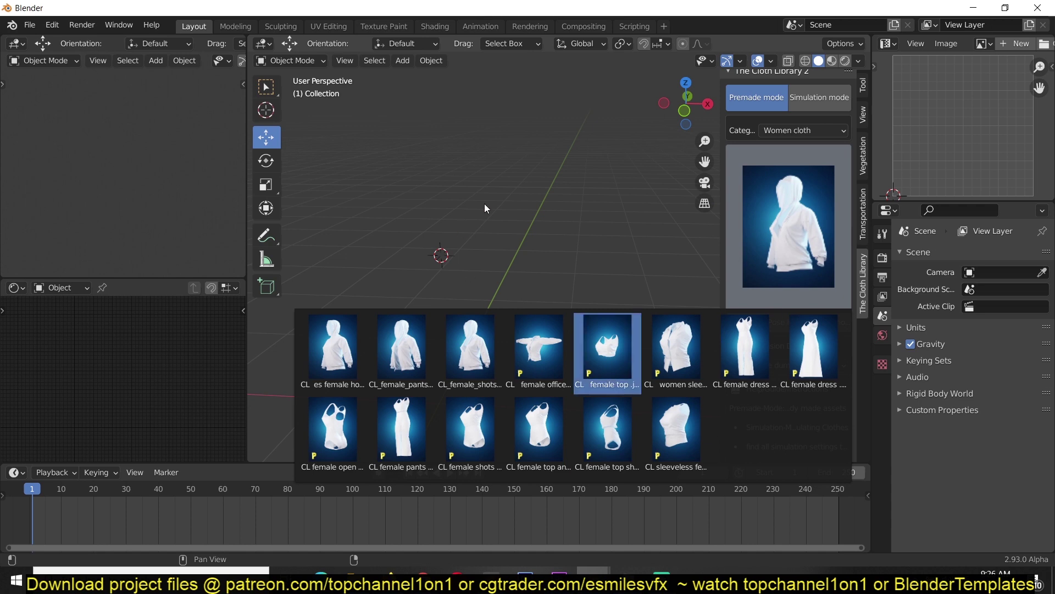
pyautogui.click(806, 226)
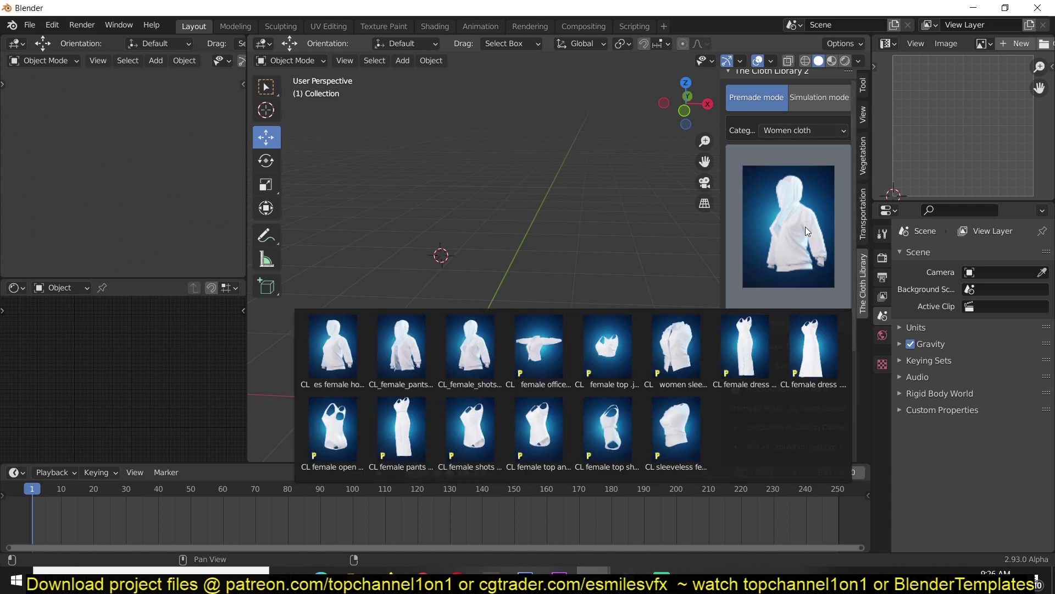
pyautogui.click(341, 351)
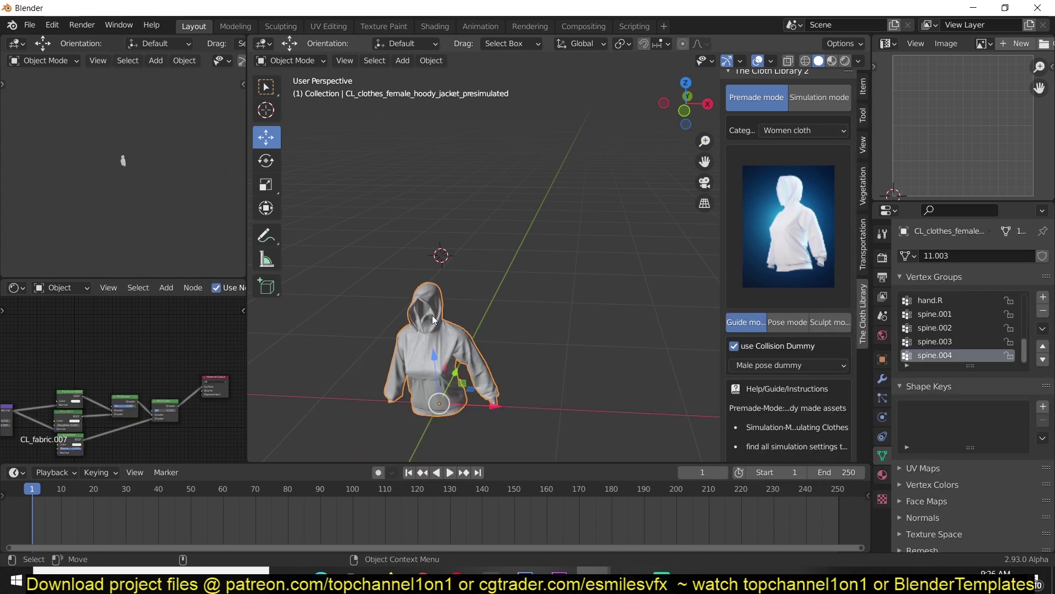
# Turn the collision dummy off and on again to bring the male pose dummy into the scene.
pyautogui.click(737, 346)
pyautogui.click(737, 345)
pyautogui.keyDown('shift'); pyautogui.moveTo(499, 217); pyautogui.dragTo(507, 252, button='middle'); pyautogui.keyUp('shift')
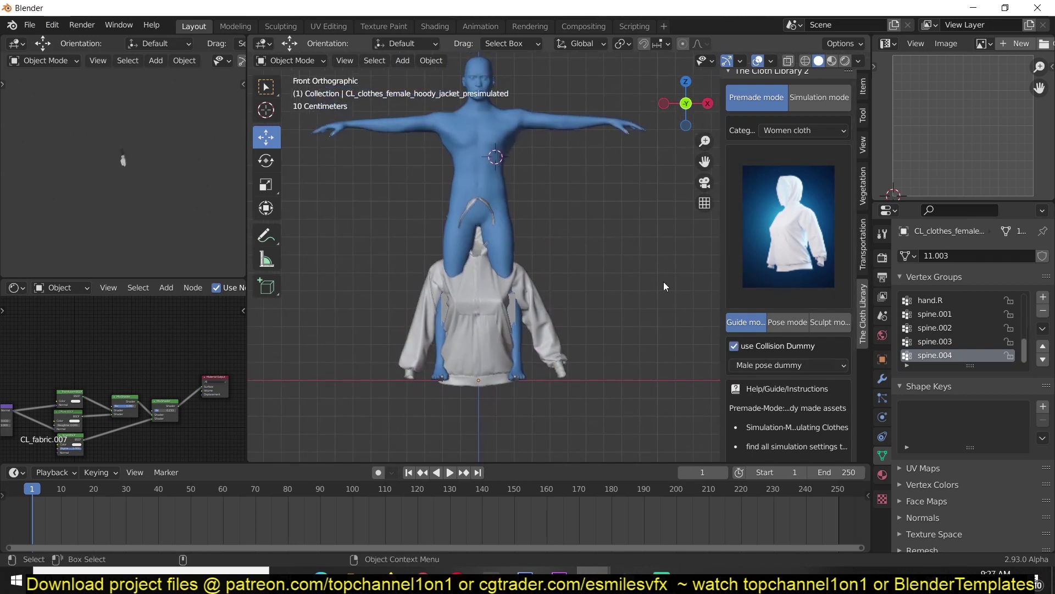
# Select the hoody and move it up along the Z axis onto the dummy's upper body.
pyautogui.click(541, 314)
pyautogui.scroll(-2, 503, 291)
pyautogui.keyDown('shift'); pyautogui.moveTo(487, 300); pyautogui.dragTo(504, 355, button='middle'); pyautogui.keyUp('shift')
pyautogui.click(512, 252)
pyautogui.click(529, 342)
pyautogui.press('g')
pyautogui.press('z')
pyautogui.click(543, 213)
# Examine how the hoody sits on the male dummy from the front and the side.
pyautogui.moveTo(456, 254); pyautogui.dragTo(555, 256, button='middle')
pyautogui.press('KP_1')
pyautogui.scroll(2, 371, 278)
pyautogui.press('KP_3')
pyautogui.scroll(2, 402, 259)
pyautogui.scroll(2, 634, 252)
pyautogui.press('KP_1')
pyautogui.scroll(-2, 602, 288)
pyautogui.scroll(1, 602, 288)
pyautogui.scroll(2, 536, 278)
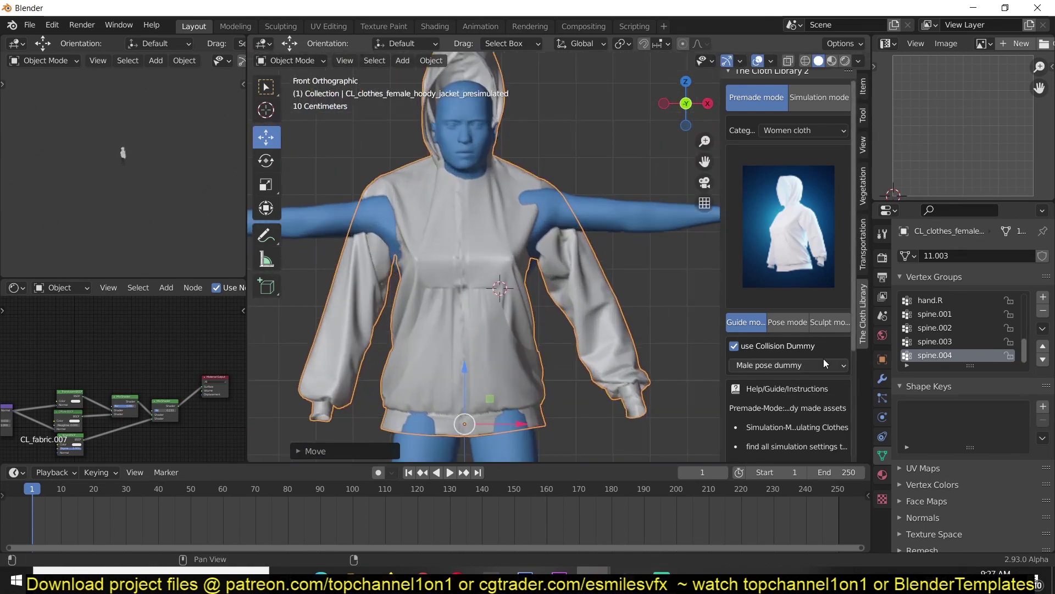
# Change the collision dummy to the Female pose dummy and lower the hoody along Z to match its head.
pyautogui.click(786, 365)
pyautogui.click(773, 381)
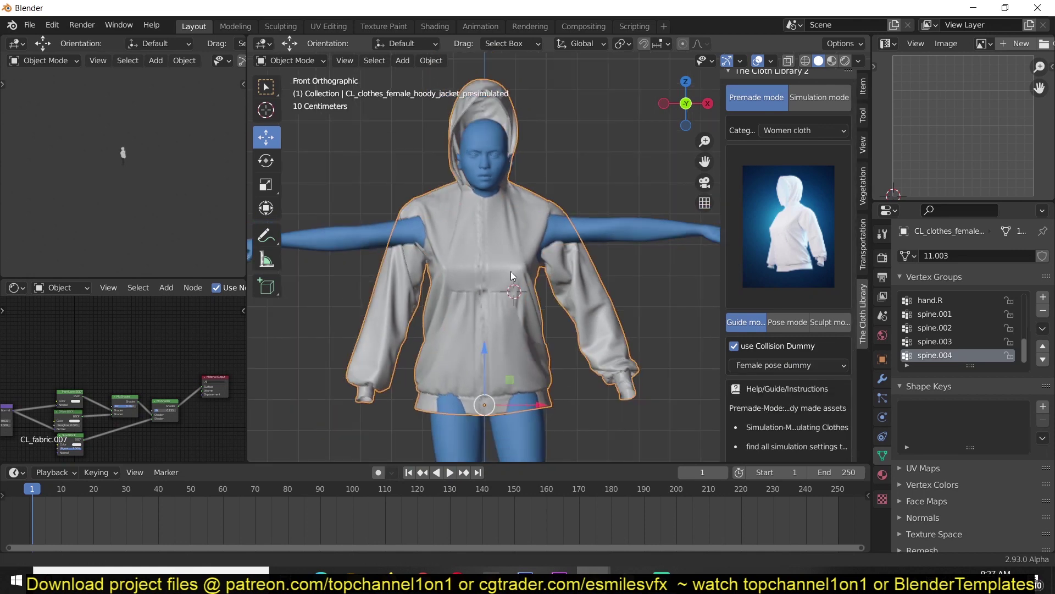
pyautogui.press('g')
pyautogui.press('z')
pyautogui.click(516, 248)
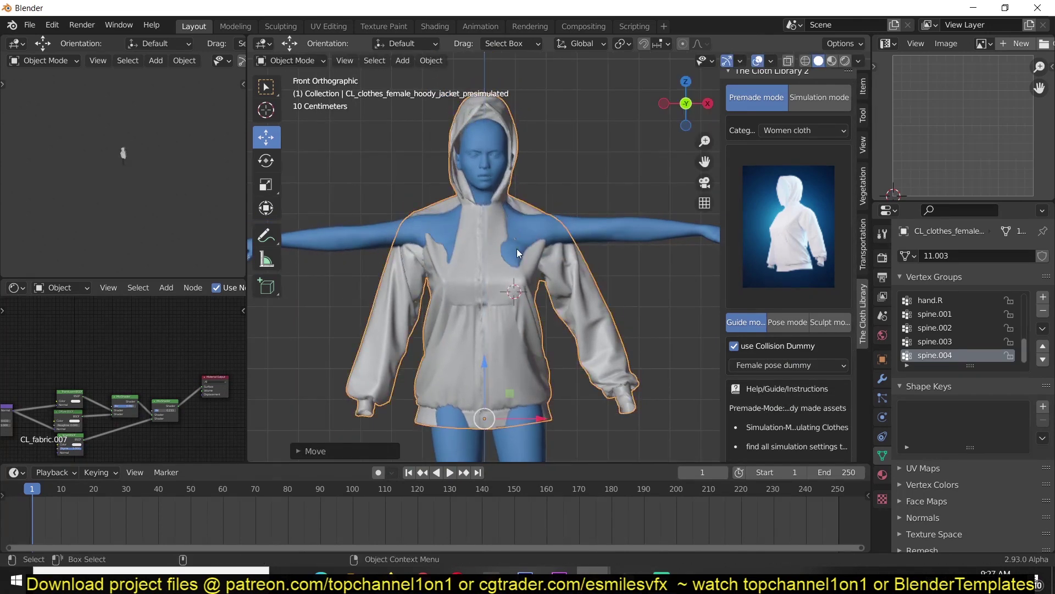
pyautogui.scroll(2, 517, 248)
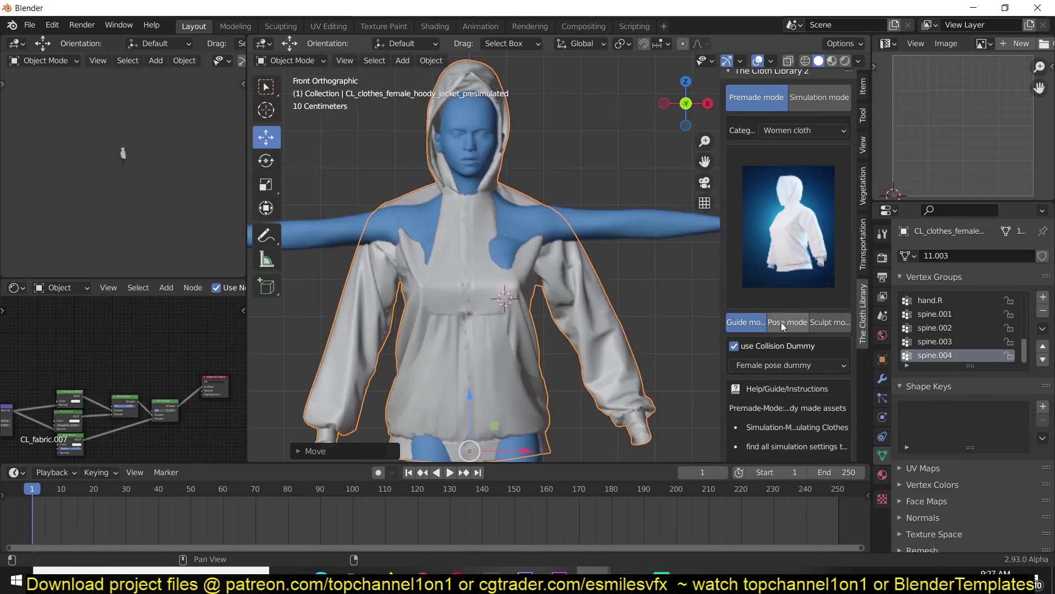
# Put the hoody into the Cloth Library's Pose mode.
pyautogui.click(781, 322)
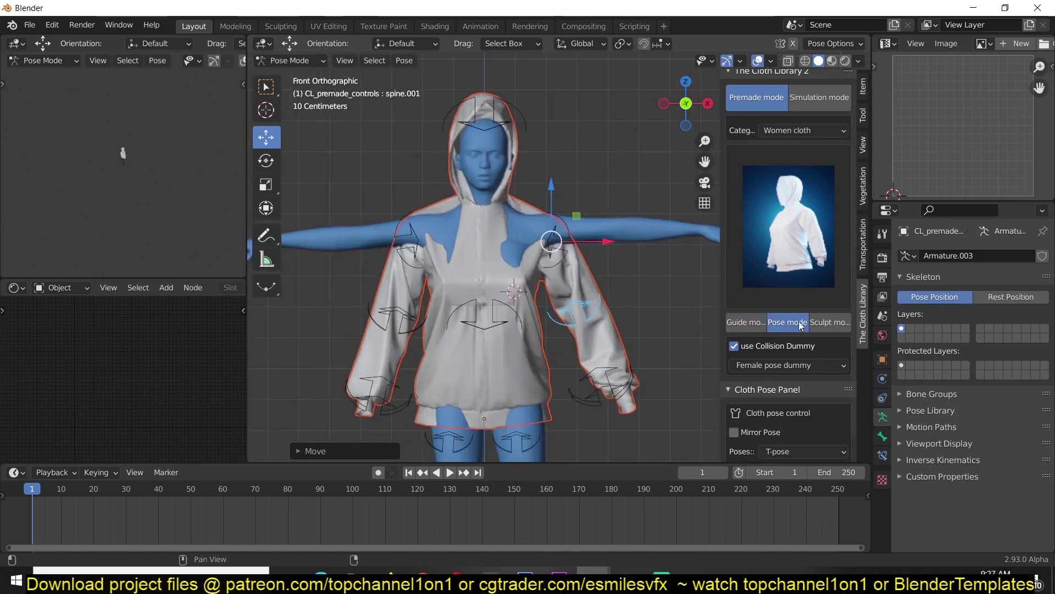
# Try raising one sleeve by rotating the left shoulder and arm controls, then undo the pose changes.
pyautogui.click(557, 243)
pyautogui.scroll(-3, 568, 269)
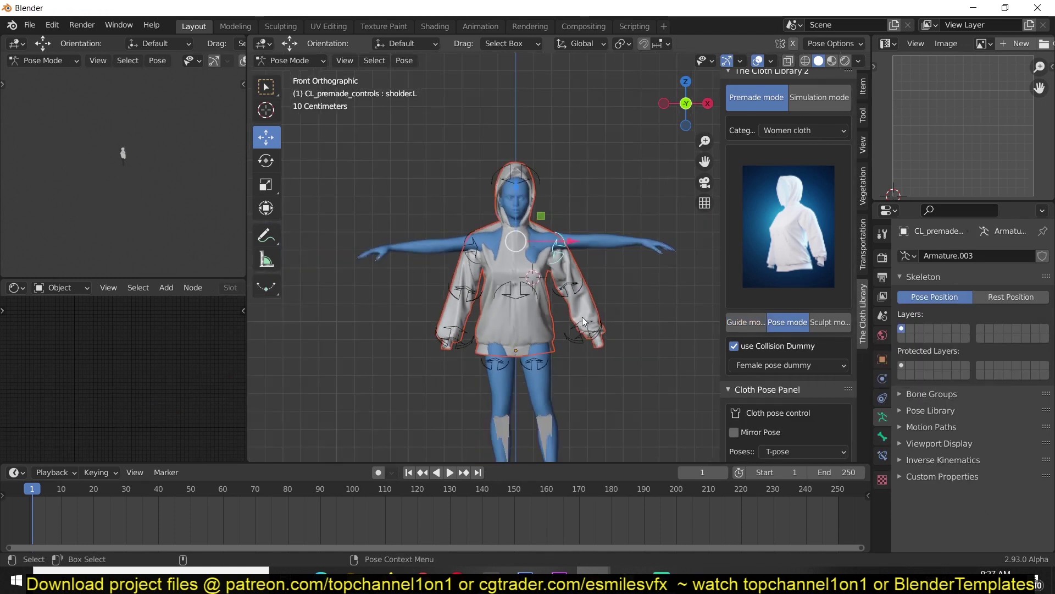
pyautogui.press('r')
pyautogui.click(605, 303)
pyautogui.click(585, 269)
pyautogui.press('r')
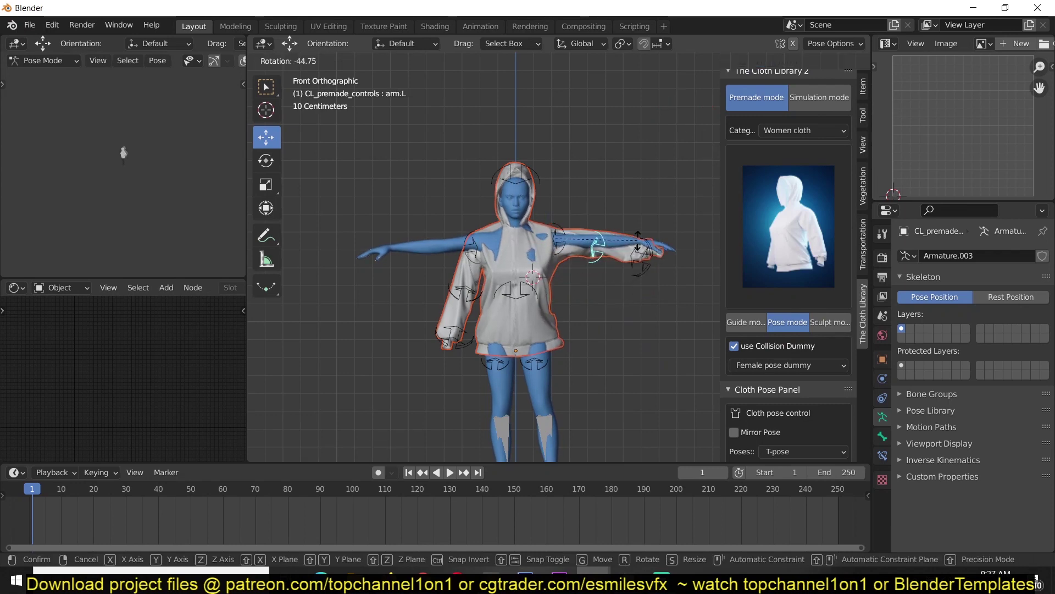
pyautogui.rightClick(617, 250)
pyautogui.hotkey('ctrl', 'z')
pyautogui.hotkey('ctrl', 'z')
pyautogui.hotkey('ctrl', 'z')
pyautogui.scroll(3, 506, 291)
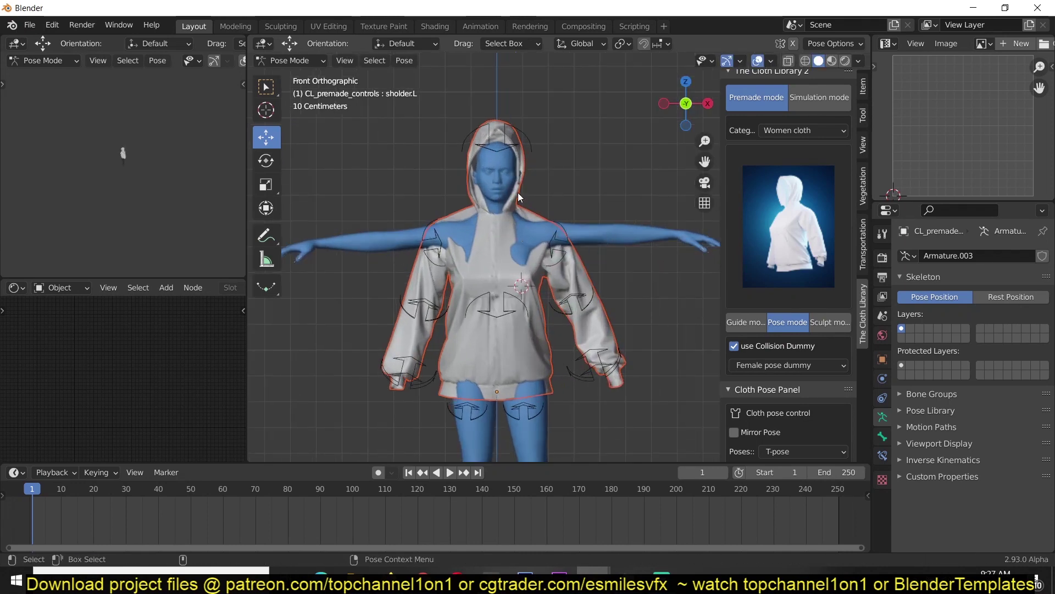
# Apply the T-pose preset to the hoody's pose controls.
pyautogui.scroll(-1, 777, 371)
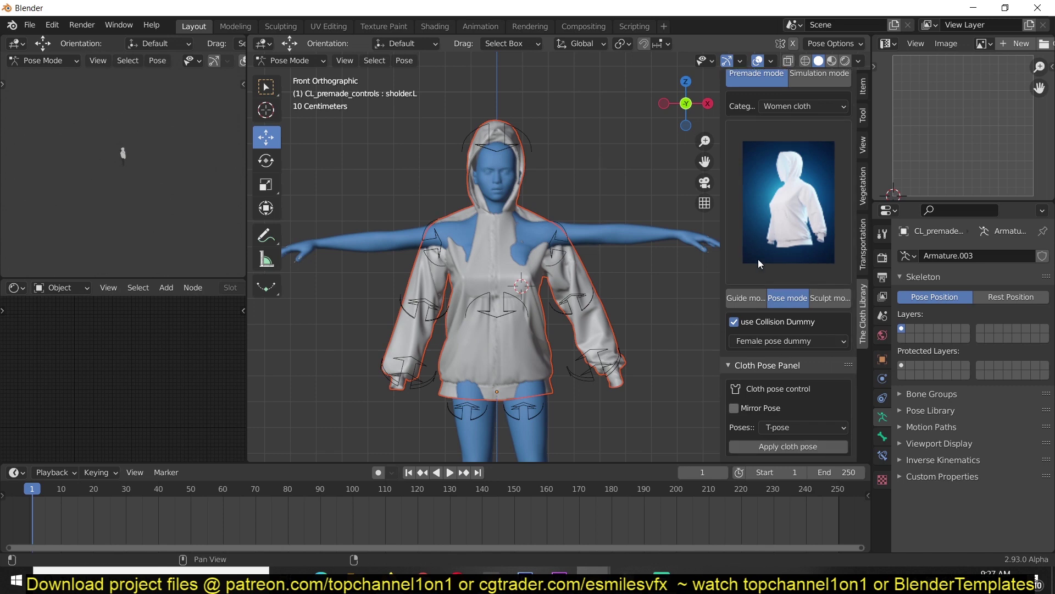
pyautogui.click(795, 426)
pyautogui.click(790, 464)
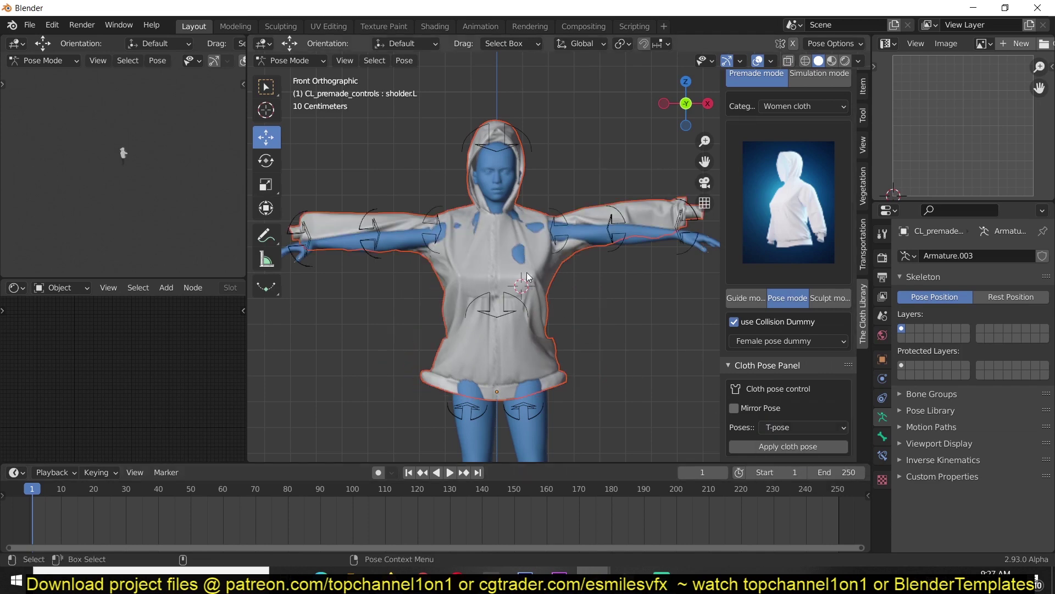
pyautogui.keyDown('shift'); pyautogui.moveTo(570, 262); pyautogui.dragTo(541, 262, button='middle'); pyautogui.keyUp('shift')
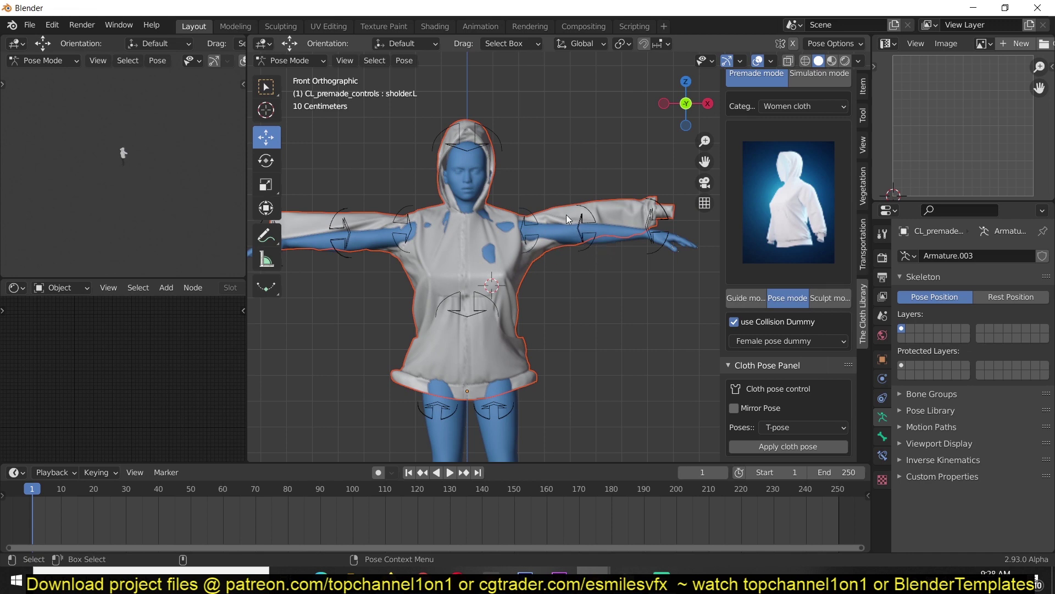
# Enable Mirror Pose and adjust the spine control along Z until the hoody covers the dummy's chest and shoulders.
pyautogui.click(735, 407)
pyautogui.click(474, 291)
pyautogui.press('g')
pyautogui.press('z')
pyautogui.click(529, 238)
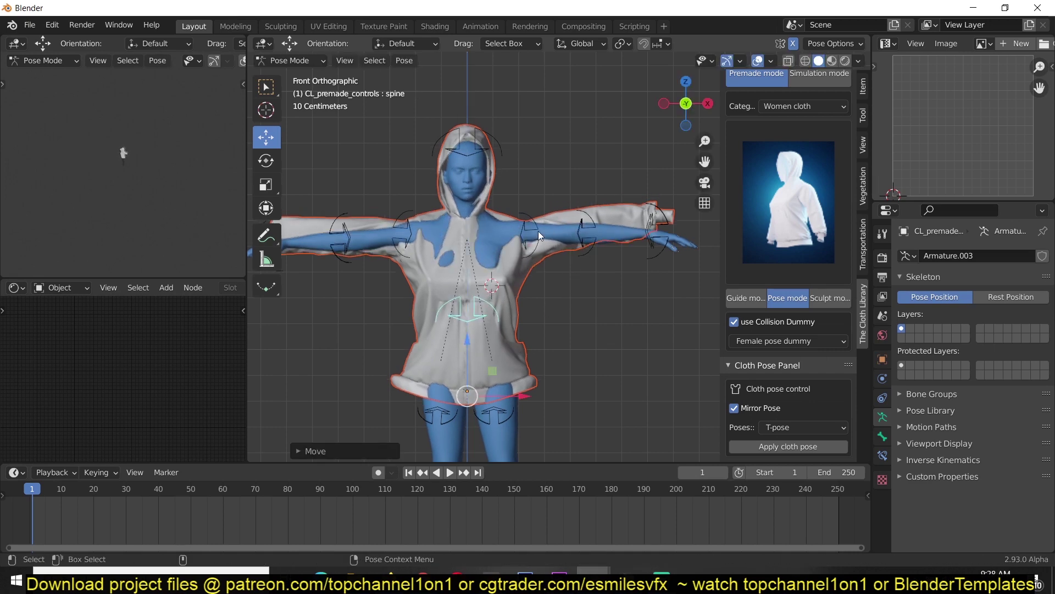
pyautogui.press('g')
pyautogui.press('z')
pyautogui.click(530, 230)
# Rotate the left shoulder and hand controls with mirroring so both sleeves follow the dummy's arms in front view.
pyautogui.click(532, 226)
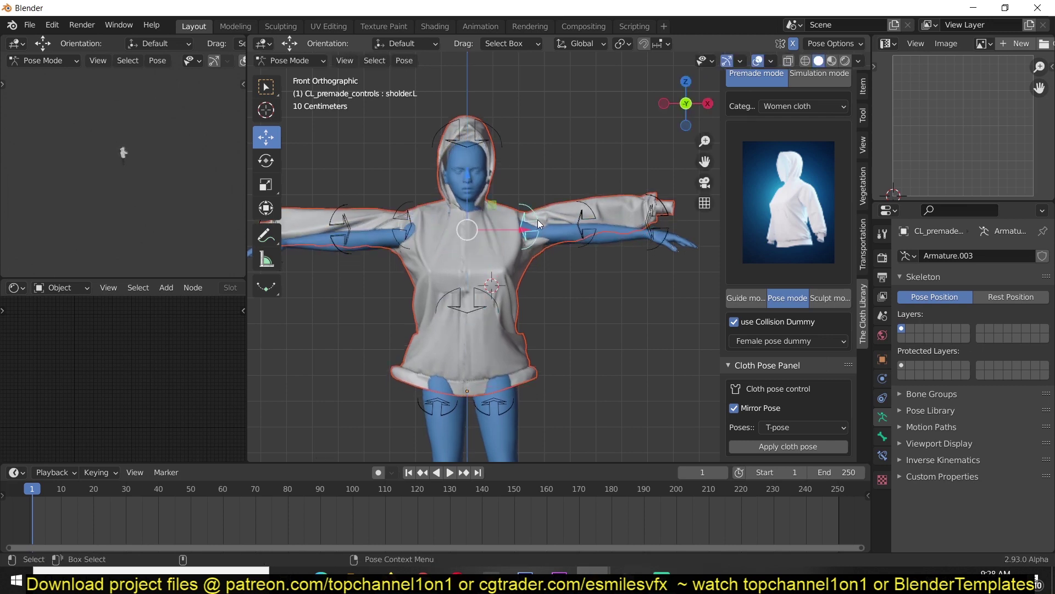
pyautogui.press('r')
pyautogui.click(619, 241)
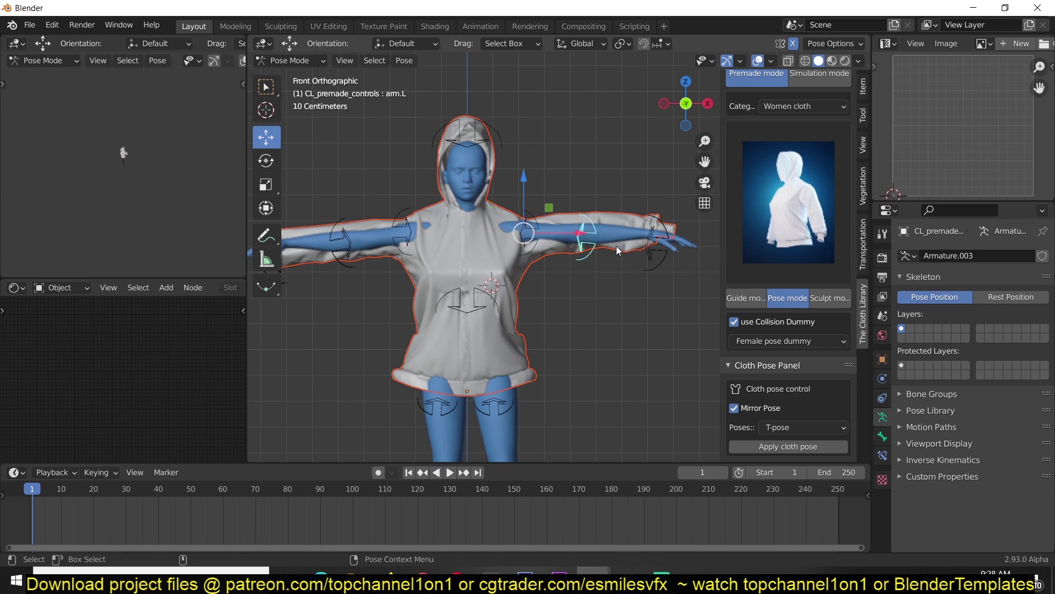
pyautogui.click(640, 248)
pyautogui.press('r')
pyautogui.click(631, 254)
pyautogui.press('KP_7')
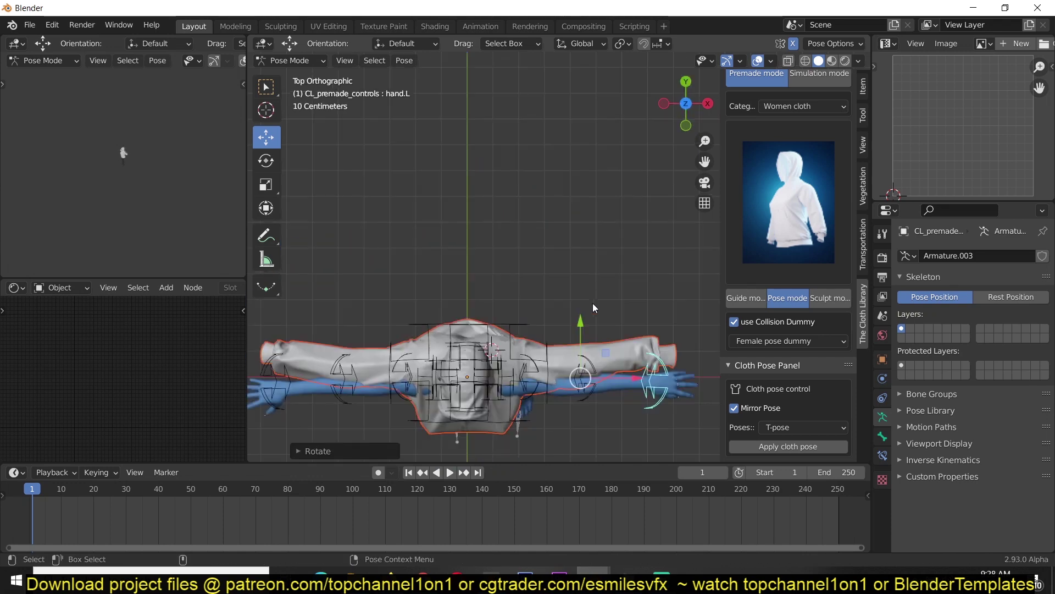
# Move the hoody's spine control so the torso of the garment sits better on the dummy.
pyautogui.moveTo(437, 251); pyautogui.dragTo(542, 289, button='middle')
pyautogui.click(479, 334)
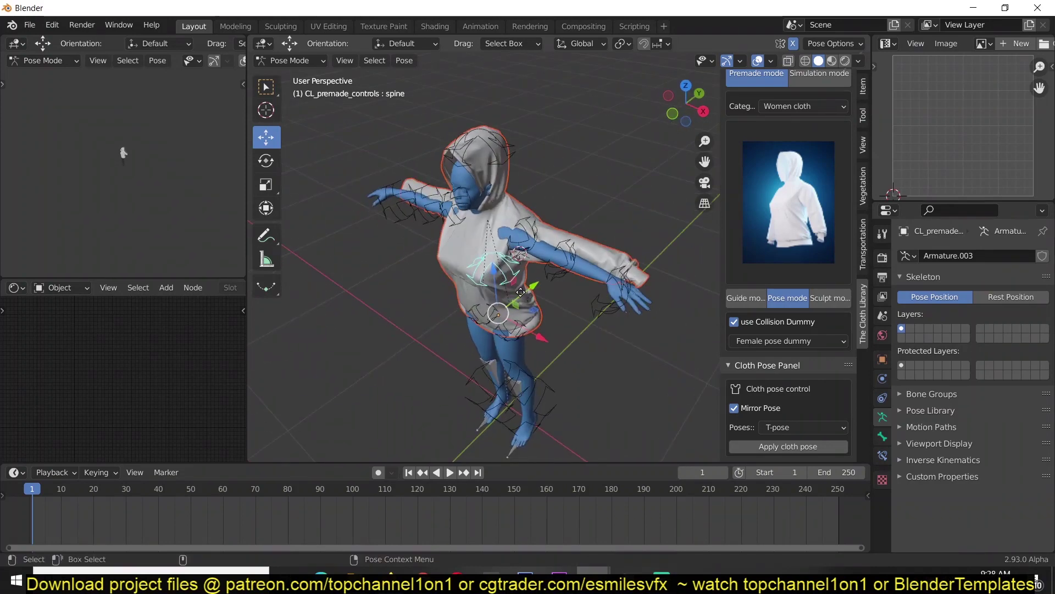
pyautogui.press('g')
pyautogui.rightClick(514, 294)
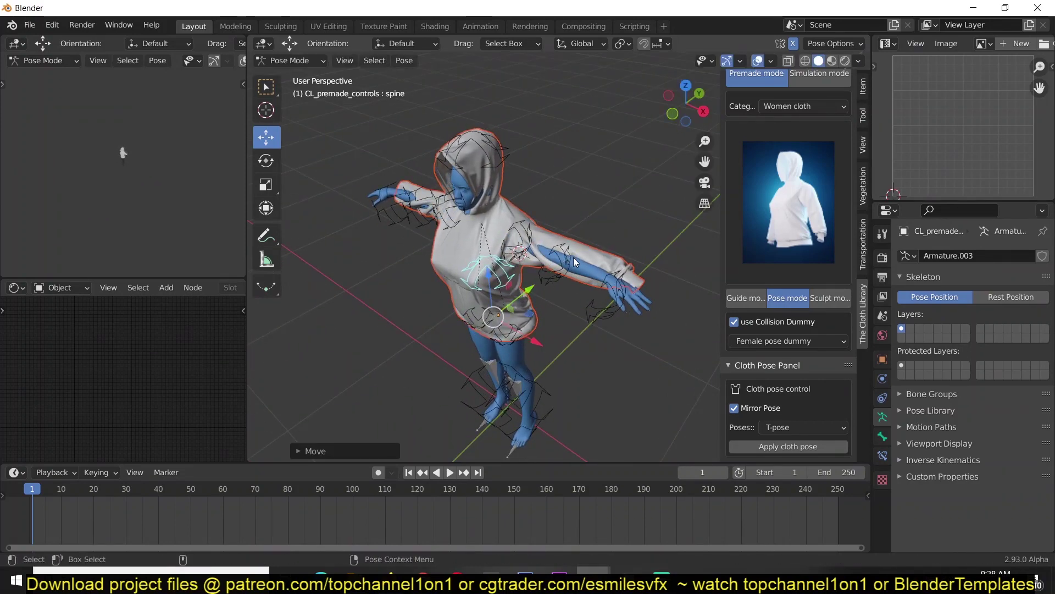
# Rotate the left arm controls in top view with mirroring so the sleeves line up with the dummy's arms.
pyautogui.click(572, 257)
pyautogui.press('KP_7')
pyautogui.scroll(3, 638, 280)
pyautogui.press('r')
pyautogui.click(562, 269)
pyautogui.click(574, 258)
pyautogui.press('r')
pyautogui.click(598, 278)
# Scale the left shoulder, arm and hand controls to adjust the sleeve's thickness around the dummy's arm.
pyautogui.moveTo(598, 278); pyautogui.dragTo(648, 235, button='middle')
pyautogui.keyDown('shift'); pyautogui.moveTo(453, 250); pyautogui.dragTo(487, 249, button='middle'); pyautogui.keyUp('shift')
pyautogui.click(432, 238)
pyautogui.press('s')
pyautogui.click(601, 238)
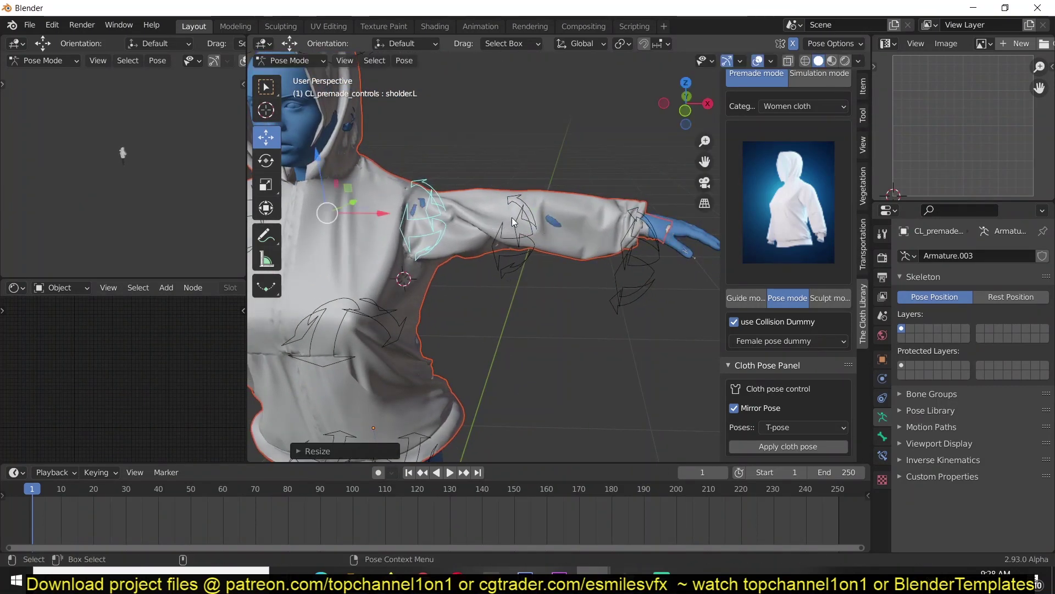
pyautogui.click(514, 219)
pyautogui.press('s')
pyautogui.click(591, 235)
pyautogui.click(630, 236)
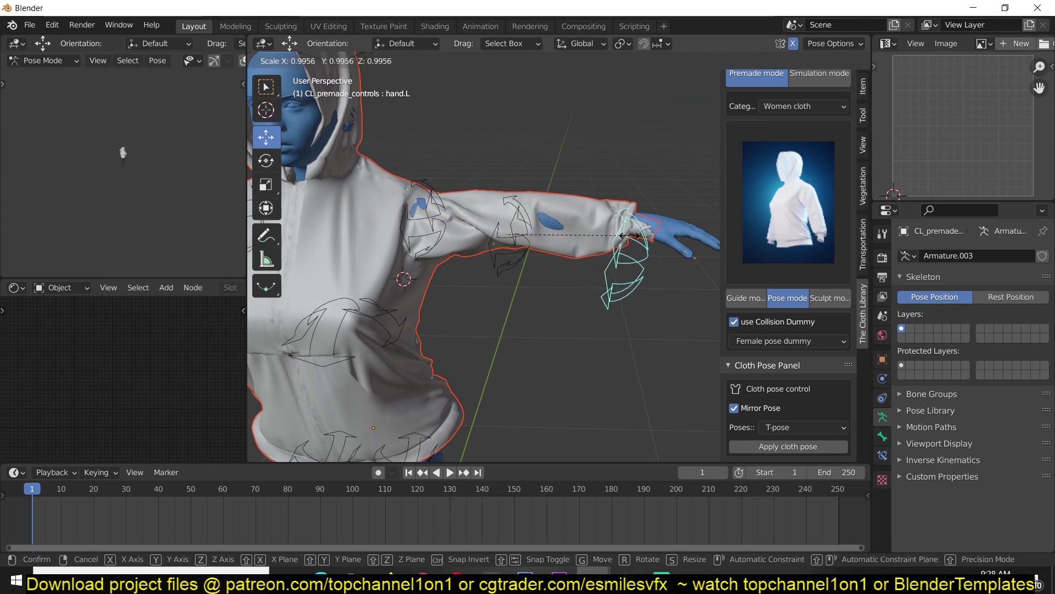
# Rotate the left hand control in front view, then trackball-rotate it to align the cuff with the wrist.
pyautogui.press('KP_1')
pyautogui.scroll(3, 636, 255)
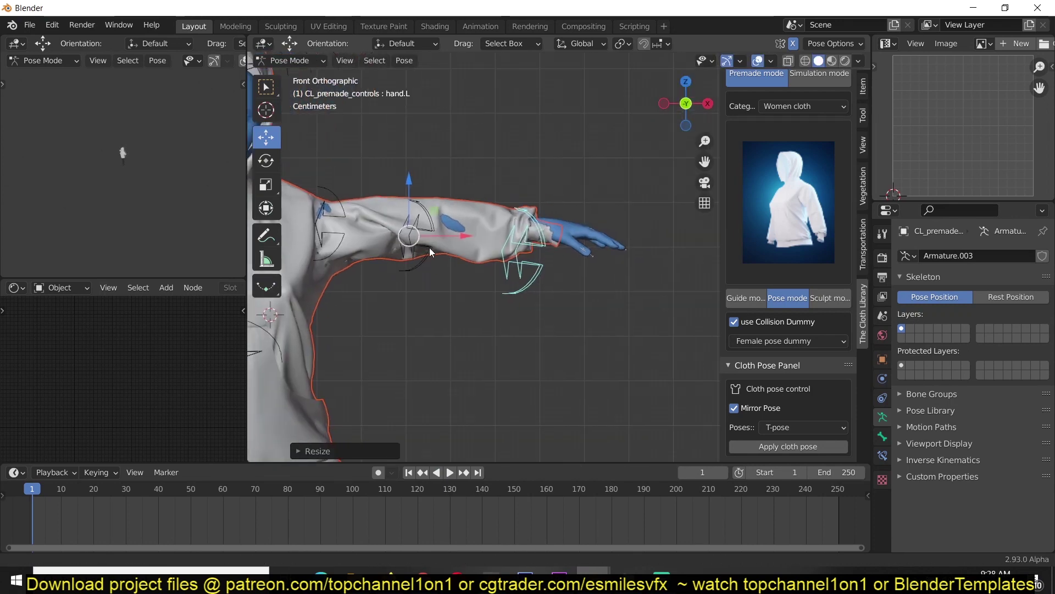
pyautogui.press('r')
pyautogui.click(510, 243)
pyautogui.moveTo(510, 243); pyautogui.dragTo(624, 277, button='middle')
pyautogui.press('r')
pyautogui.press('r')
pyautogui.click(592, 257)
pyautogui.scroll(5, 630, 223)
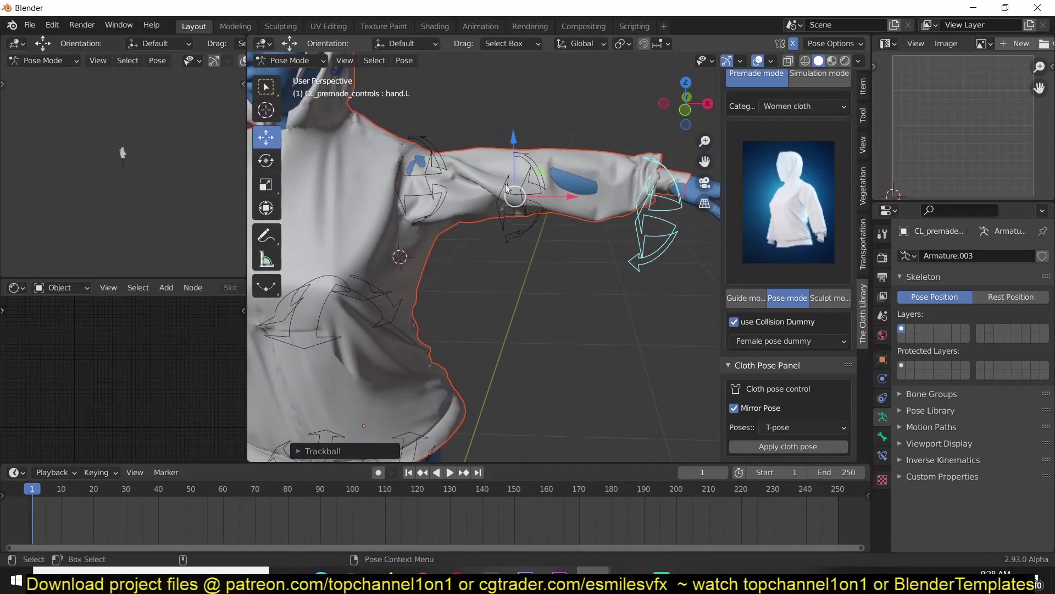
# Scale down the head control so the hood fits more closely around the dummy's head.
pyautogui.moveTo(559, 222)
pyautogui.keyDown('shift'); pyautogui.mouseDown(button='middle')
pyautogui.moveTo(573, 231)
pyautogui.moveTo(546, 228)
pyautogui.mouseUp(button='middle'); pyautogui.keyUp('shift')
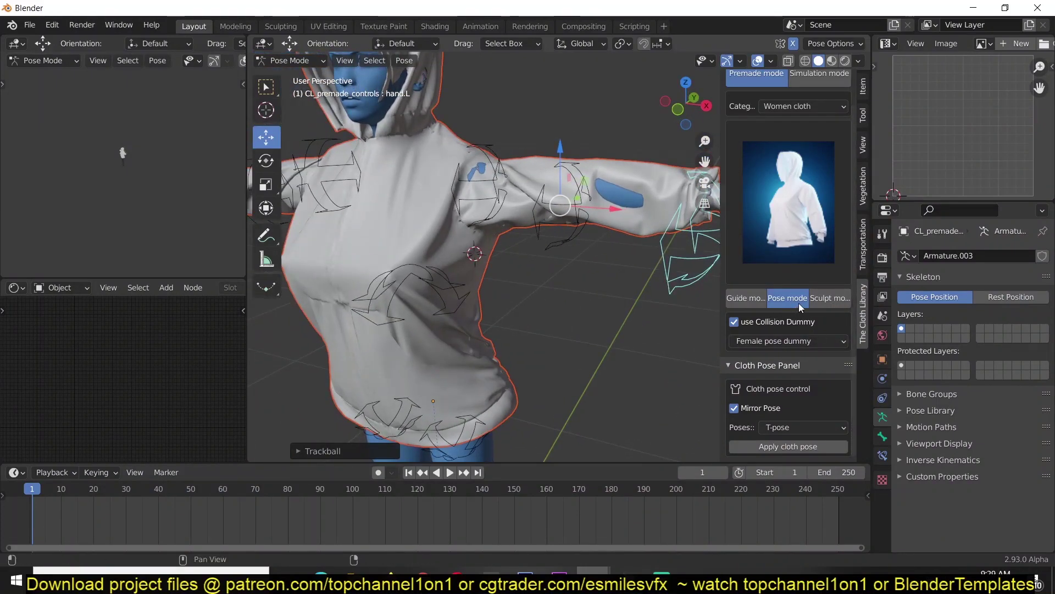
pyautogui.keyDown('shift'); pyautogui.moveTo(597, 210); pyautogui.dragTo(602, 256, button='middle'); pyautogui.keyUp('shift')
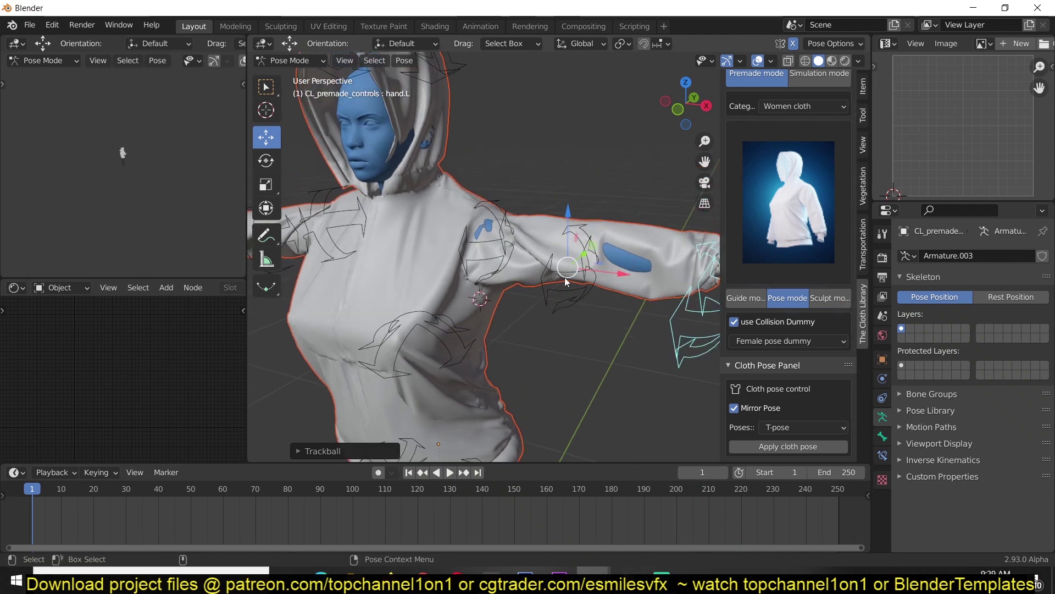
pyautogui.moveTo(609, 257); pyautogui.dragTo(437, 189, button='middle')
pyautogui.keyDown('shift'); pyautogui.moveTo(343, 153); pyautogui.dragTo(434, 163, button='middle'); pyautogui.keyUp('shift')
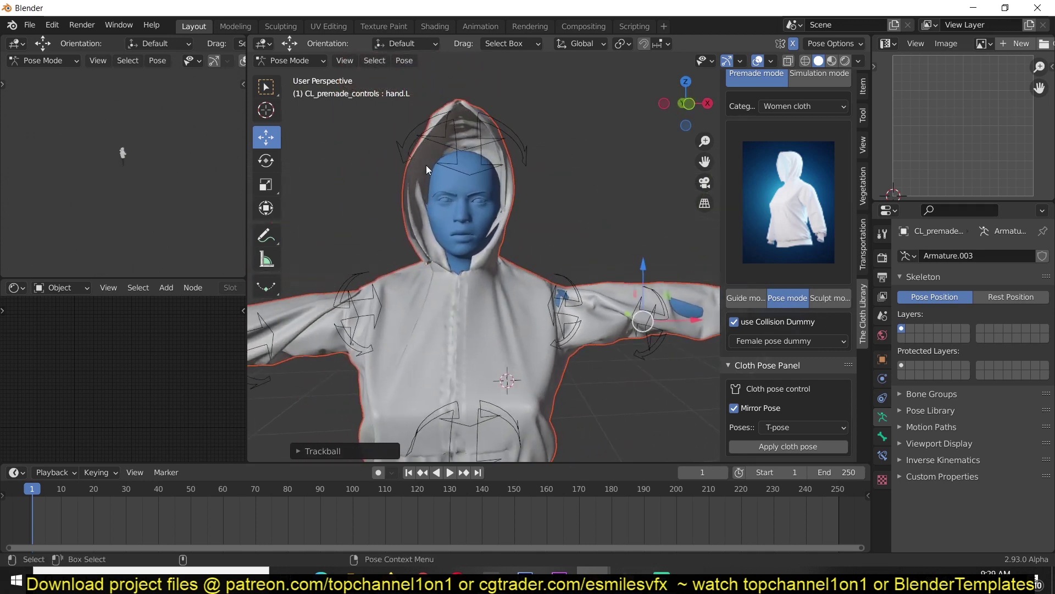
pyautogui.click(475, 153)
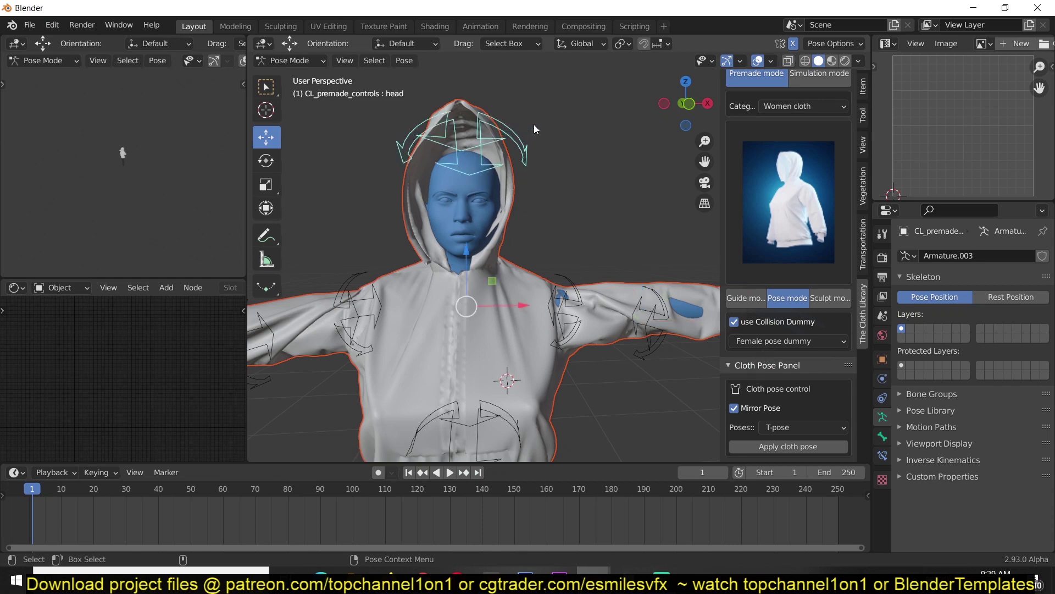
pyautogui.press('s')
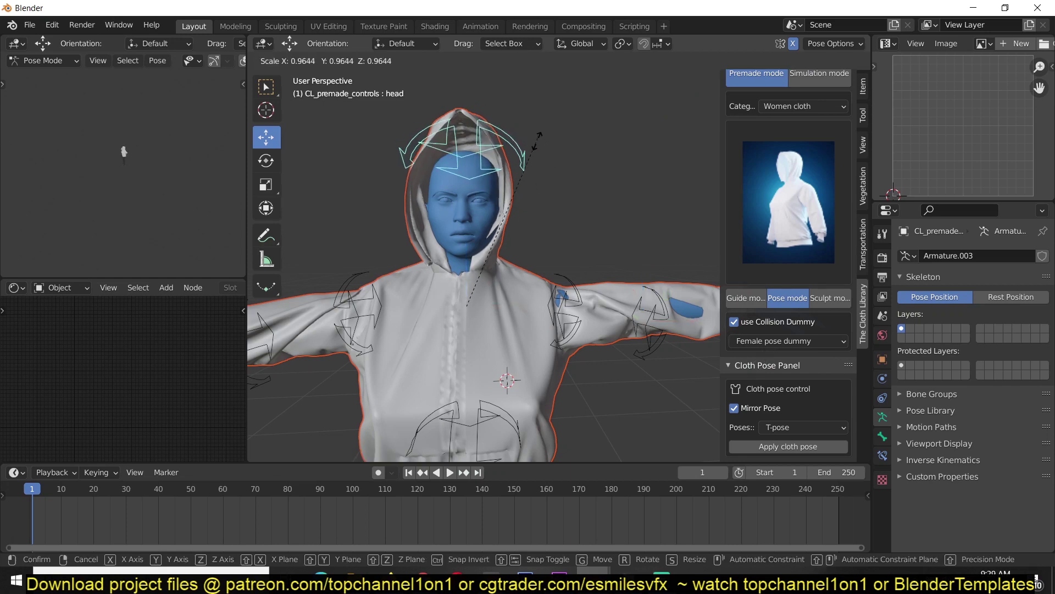
pyautogui.click(532, 156)
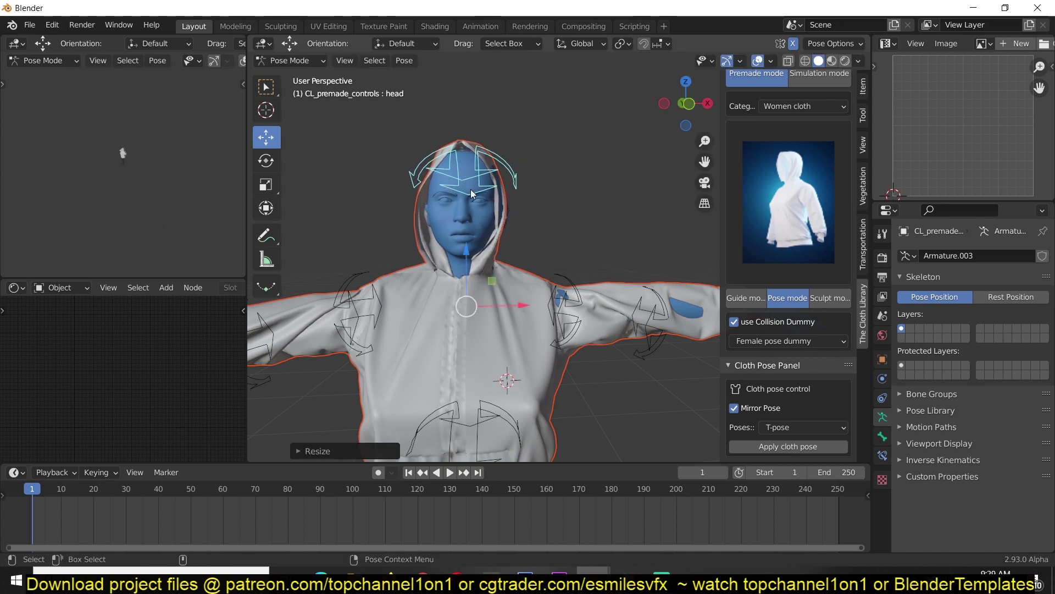
# Scale the two hem controls above the thighs, spine.001 to about 0.69 and spine.003 to about 0.76.
pyautogui.moveTo(450, 193); pyautogui.dragTo(478, 174, button='middle')
pyautogui.keyDown('shift'); pyautogui.moveTo(570, 161); pyautogui.dragTo(555, 209, button='middle'); pyautogui.keyUp('shift')
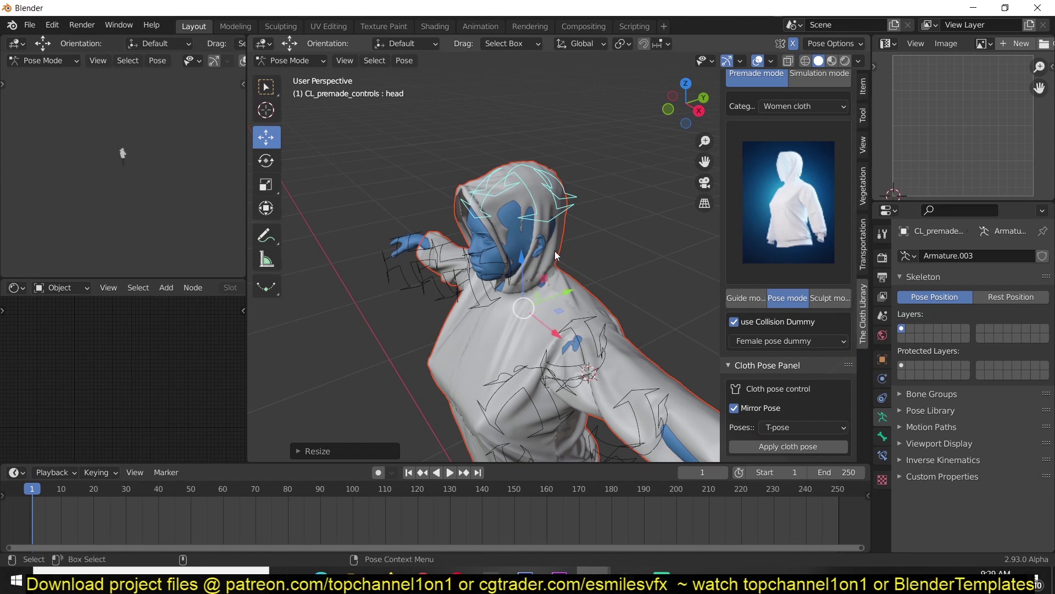
pyautogui.scroll(2, 555, 254)
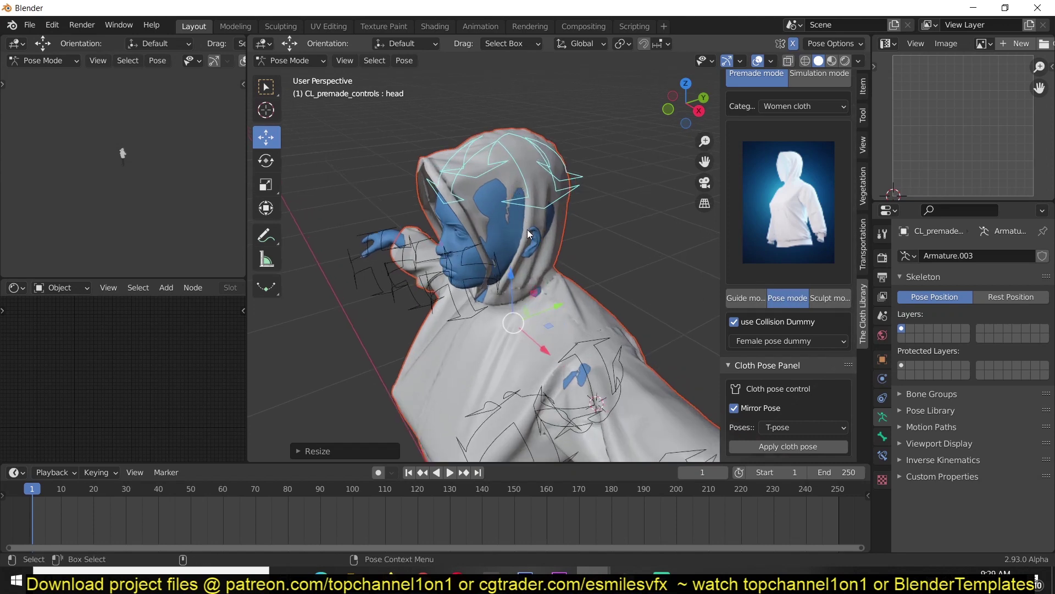
pyautogui.moveTo(493, 247); pyautogui.dragTo(575, 186, button='middle')
pyautogui.scroll(2, 571, 220)
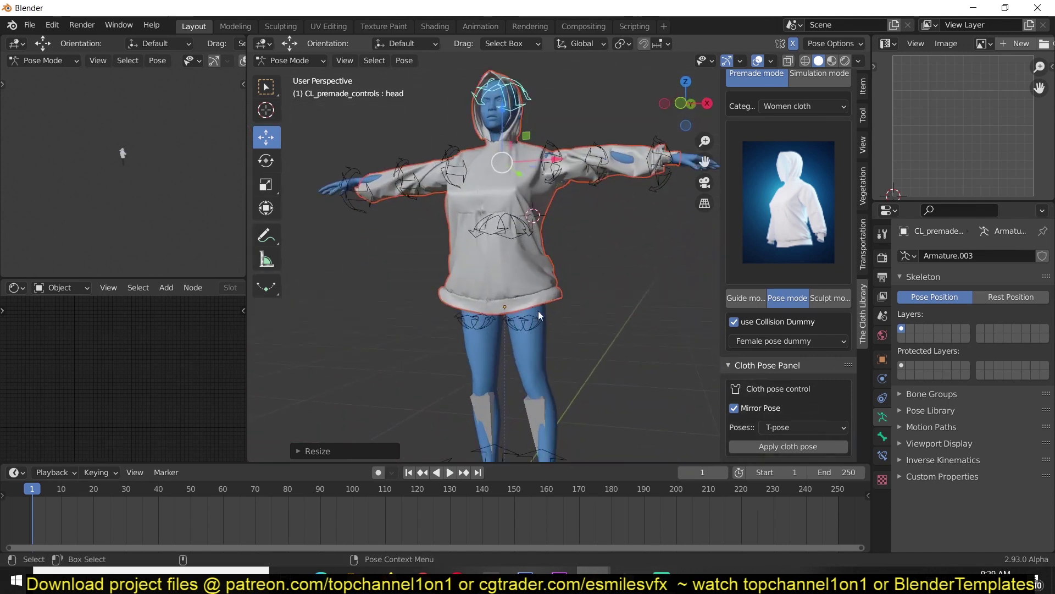
pyautogui.click(541, 316)
pyautogui.press('s')
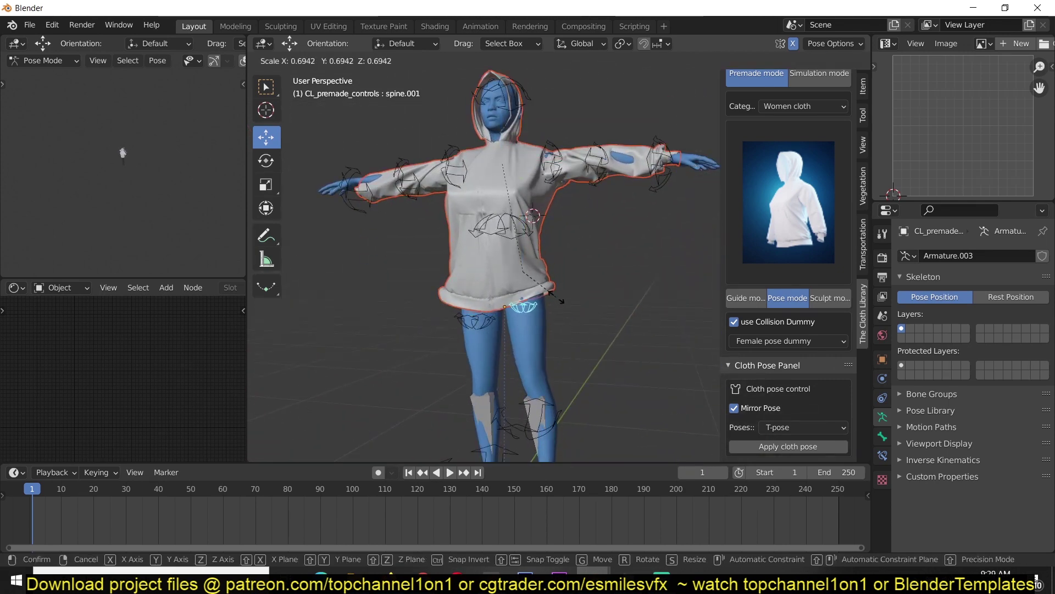
pyautogui.click(560, 299)
pyautogui.press('s')
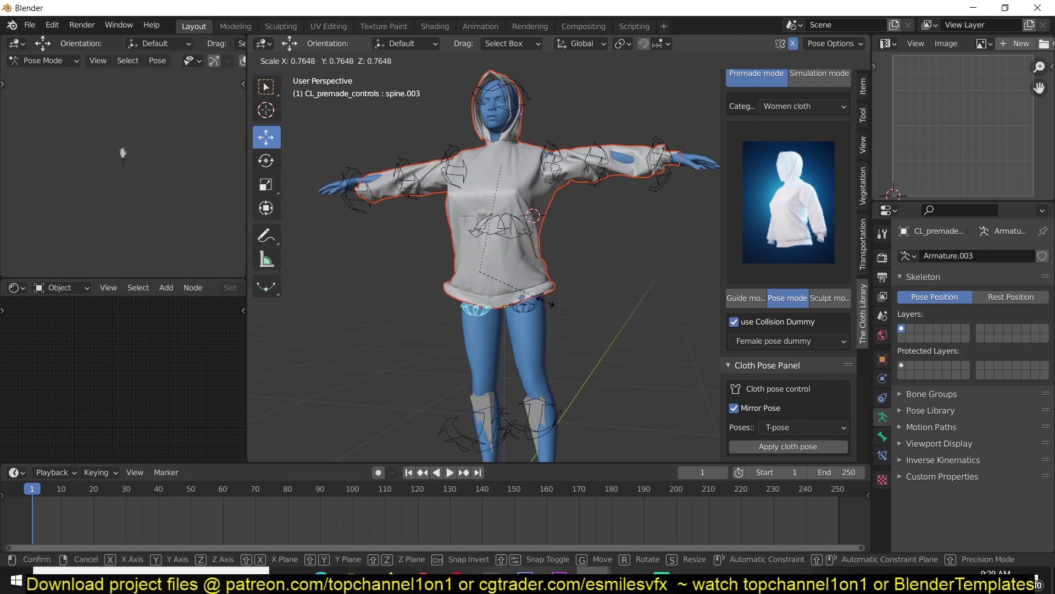
pyautogui.click(545, 300)
# Rotate the spine.003 and spine.001 hem controls inward in front view to narrow the hoody around the hips.
pyautogui.press('KP_1')
pyautogui.scroll(3, 574, 294)
pyautogui.press('s')
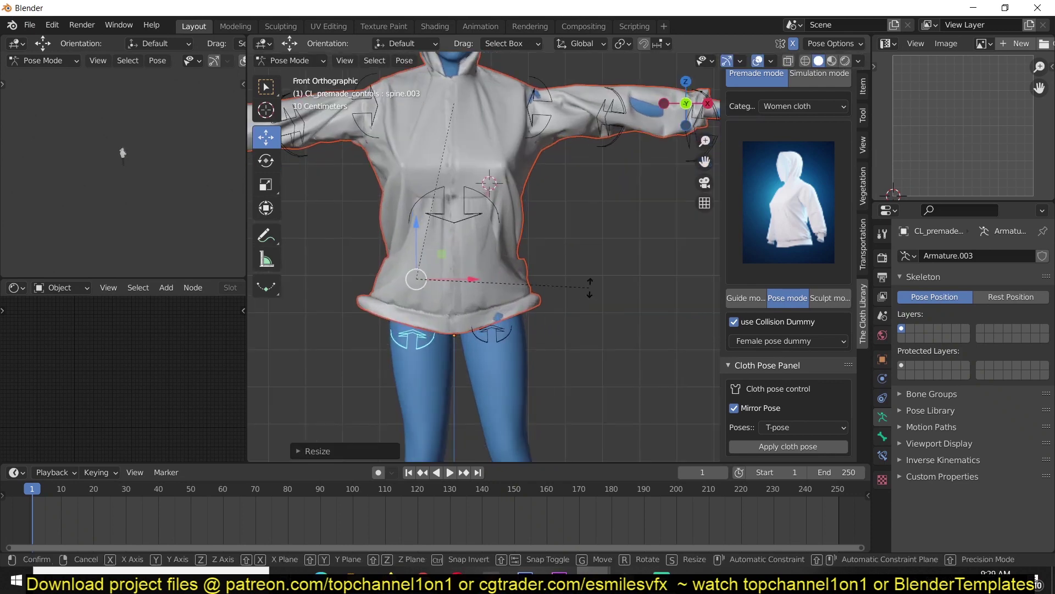
pyautogui.press('r')
pyautogui.click(595, 236)
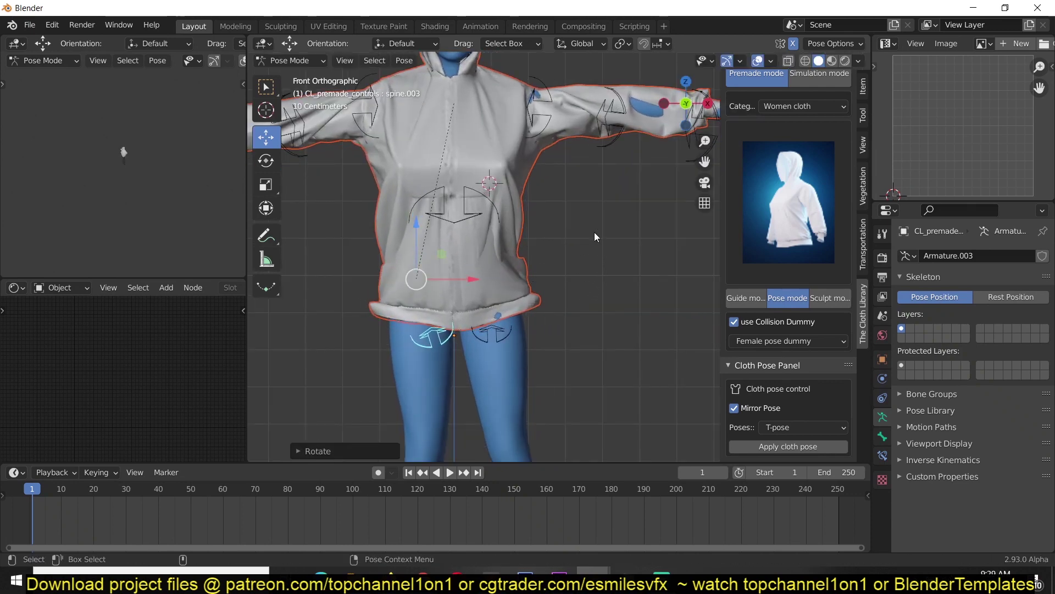
pyautogui.click(504, 333)
pyautogui.press('r')
pyautogui.click(547, 330)
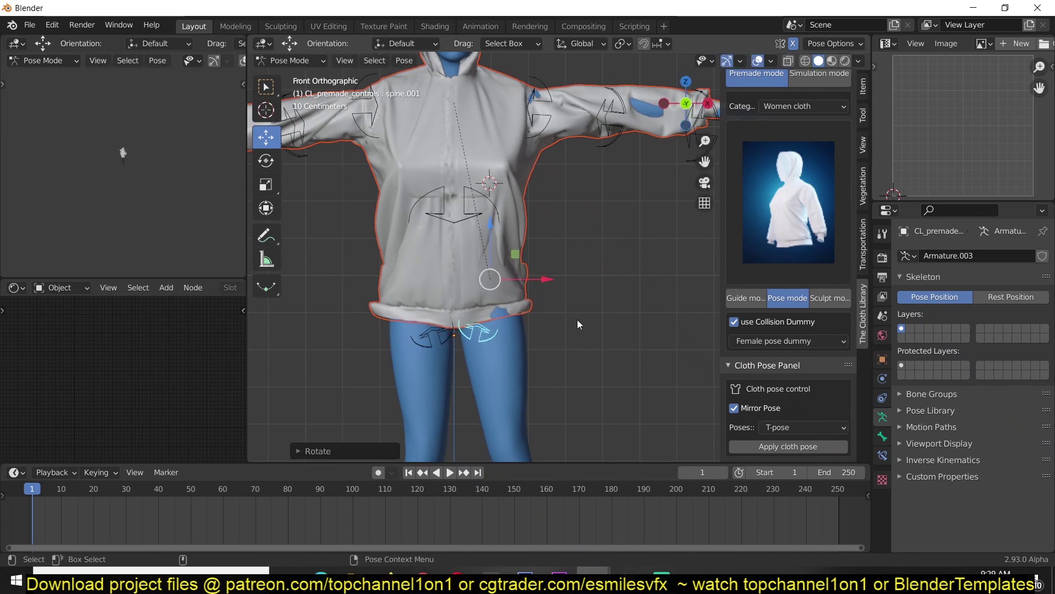
pyautogui.press('r')
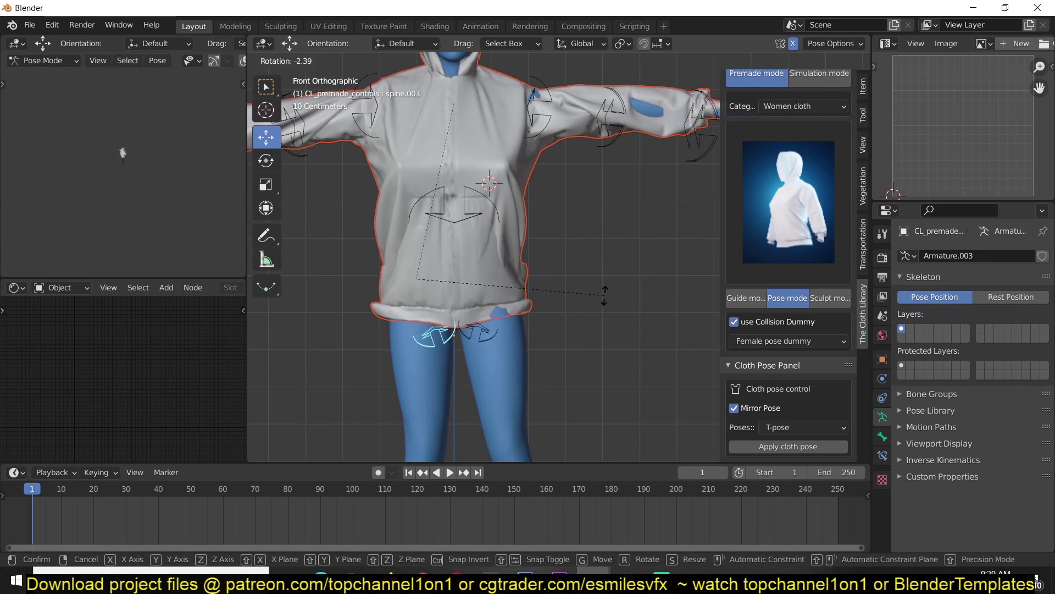
pyautogui.click(605, 295)
# Apply the cloth pose to the hoody.
pyautogui.moveTo(605, 295); pyautogui.dragTo(471, 322, button='middle')
pyautogui.scroll(4, 599, 286)
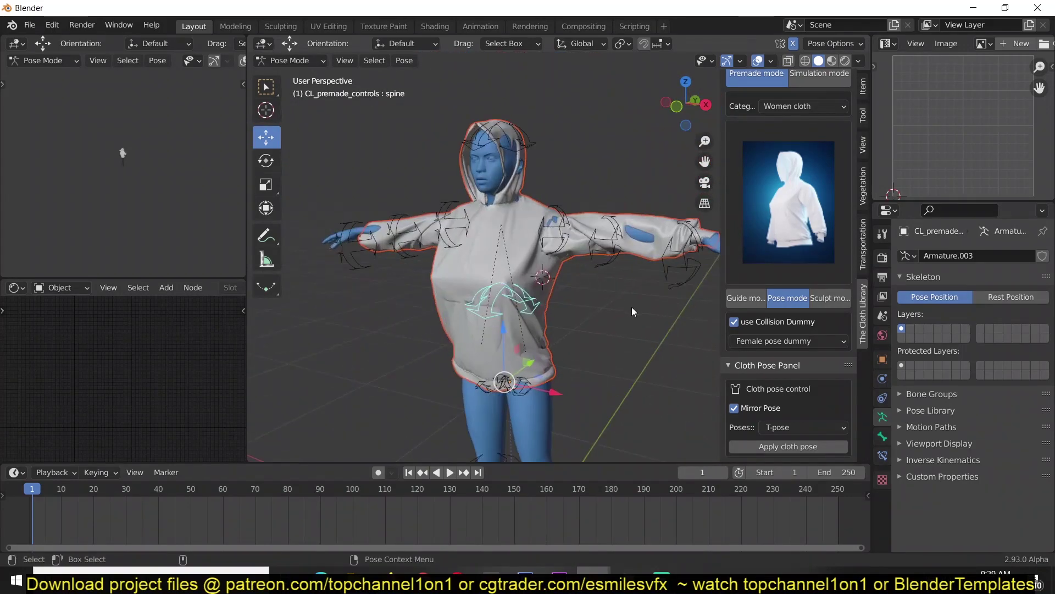
pyautogui.click(781, 446)
# Switch the hoody to Sculpt mode and use the Draw brush over the exposed patches on the left shoulder and forearm.
pyautogui.moveTo(562, 338); pyautogui.dragTo(559, 274, button='middle')
pyautogui.scroll(2, 500, 253)
pyautogui.keyDown('shift'); pyautogui.moveTo(500, 253); pyautogui.dragTo(523, 272, button='middle'); pyautogui.keyUp('shift')
pyautogui.scroll(-2, 486, 167)
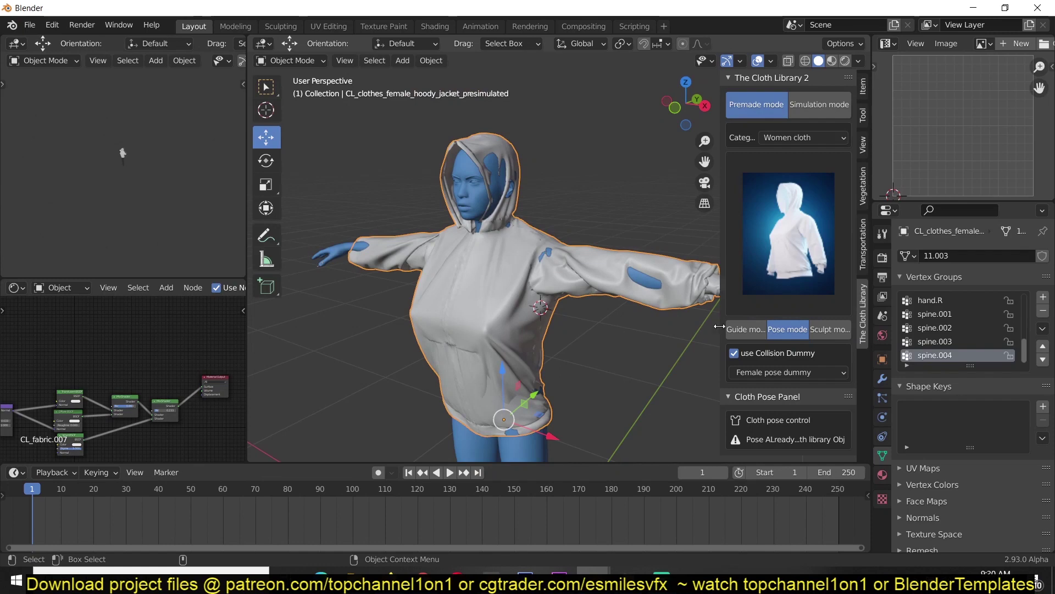
pyautogui.click(826, 330)
pyautogui.scroll(3, 571, 266)
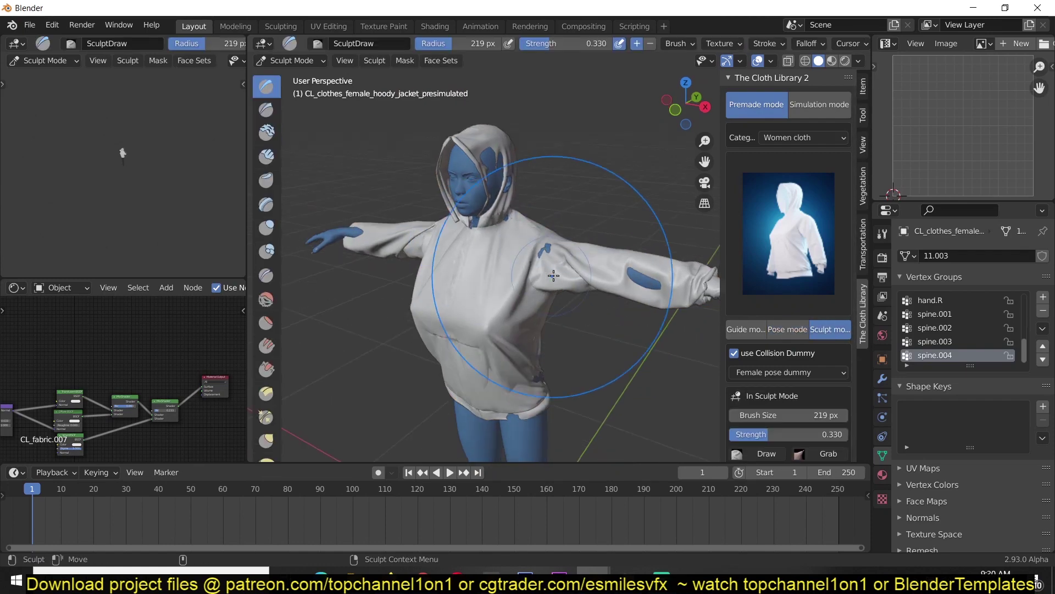
pyautogui.scroll(-2, 793, 378)
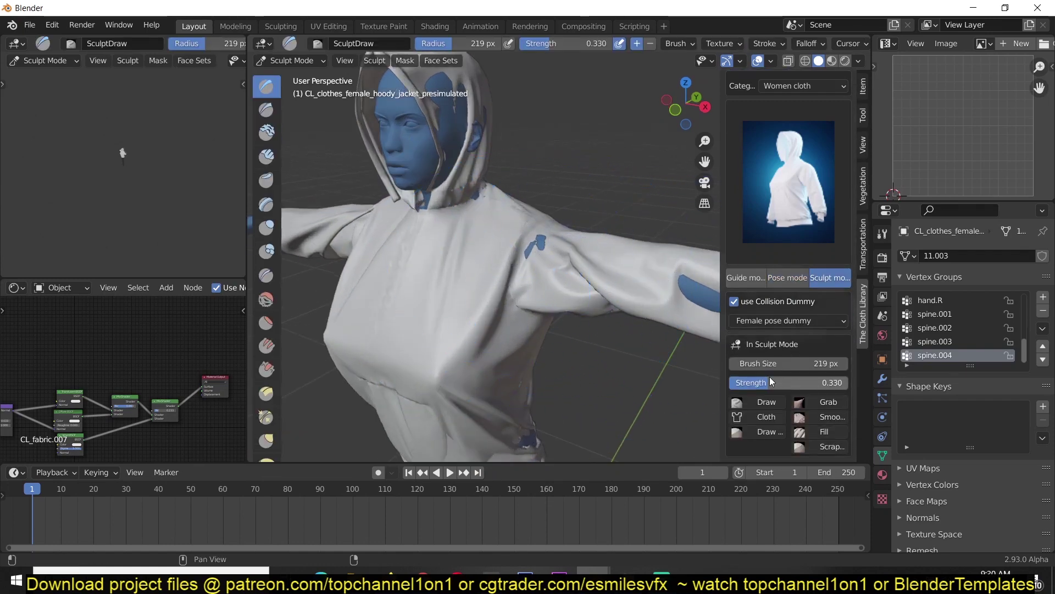
pyautogui.keyDown('shift'); pyautogui.moveTo(557, 244); pyautogui.dragTo(493, 241, button='middle'); pyautogui.keyUp('shift')
pyautogui.click(471, 249)
pyautogui.click(624, 298)
pyautogui.moveTo(624, 298); pyautogui.dragTo(625, 300)
# Build up the cloth with the Draw brush over the exposed patches above the hoody's back hem.
pyautogui.moveTo(626, 300)
pyautogui.mouseDown(button='middle')
pyautogui.moveTo(500, 258)
pyautogui.moveTo(478, 234)
pyautogui.mouseUp(button='middle')
pyautogui.moveTo(562, 316); pyautogui.dragTo(467, 299, button='middle')
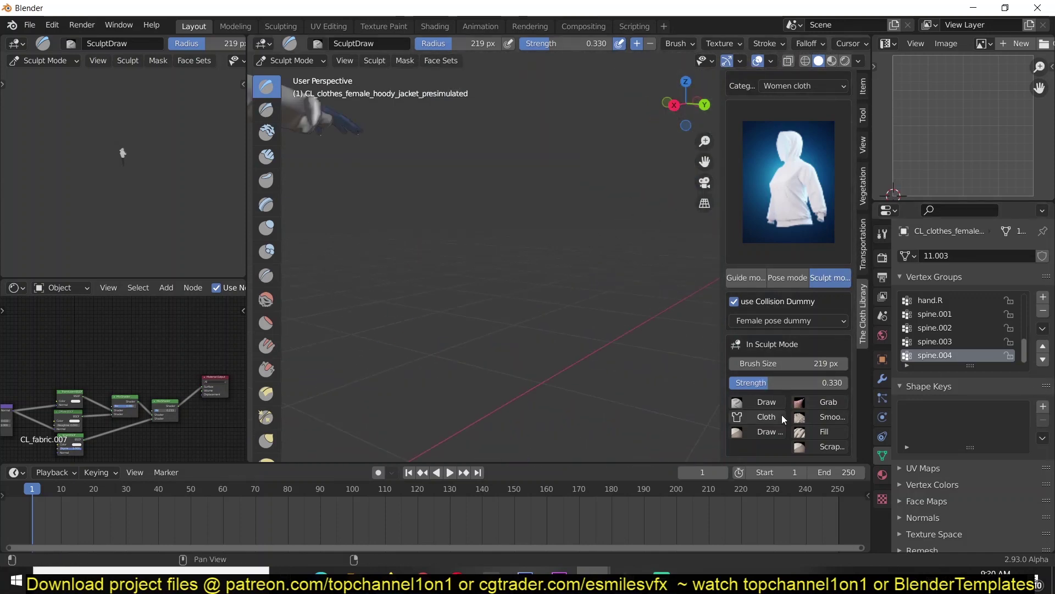
pyautogui.moveTo(543, 341); pyautogui.dragTo(456, 295, button='middle')
pyautogui.scroll(-3, 456, 295)
pyautogui.keyDown('shift'); pyautogui.moveTo(385, 272); pyautogui.dragTo(522, 264, button='middle'); pyautogui.keyUp('shift')
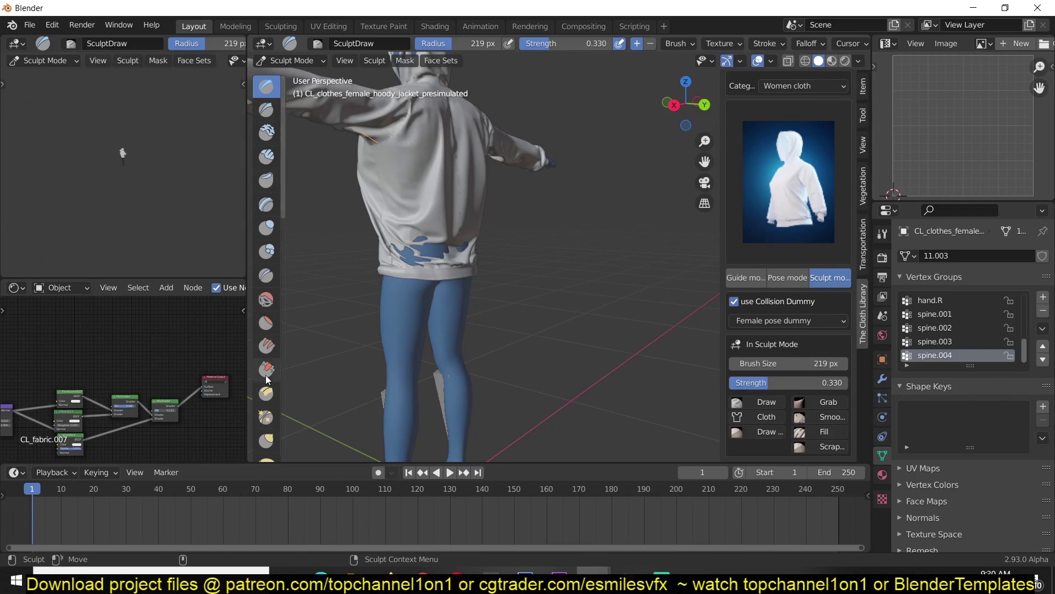
pyautogui.scroll(3, 423, 286)
pyautogui.keyDown('shift'); pyautogui.moveTo(424, 285); pyautogui.dragTo(536, 313, button='middle'); pyautogui.keyUp('shift')
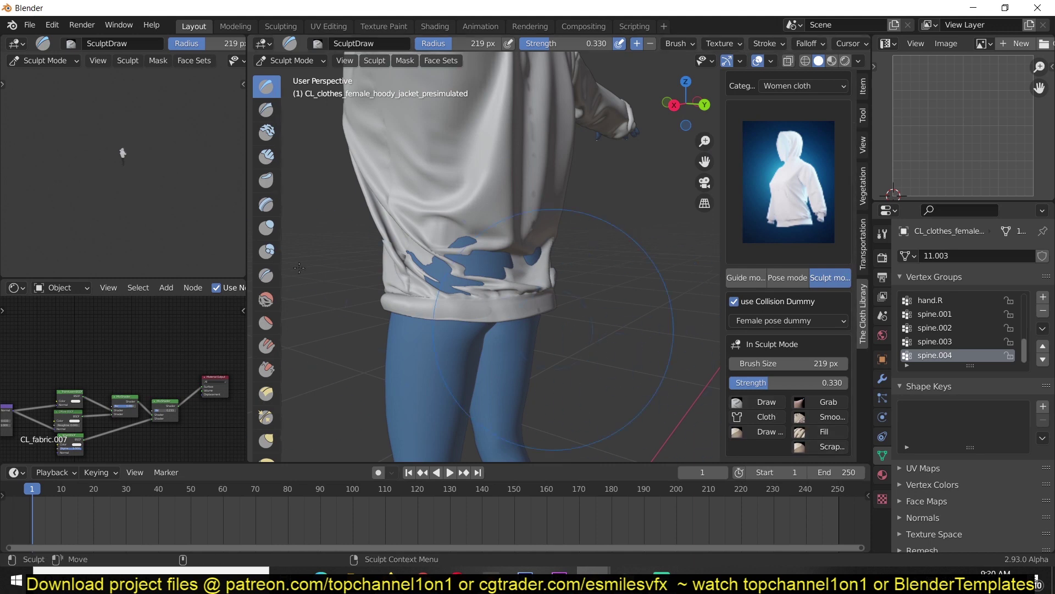
pyautogui.moveTo(462, 310); pyautogui.dragTo(508, 257, button='middle')
pyautogui.moveTo(499, 249)
pyautogui.mouseDown()
pyautogui.moveTo(509, 239)
pyautogui.moveTo(589, 252)
pyautogui.mouseUp()
pyautogui.moveTo(518, 246); pyautogui.dragTo(525, 225)
# Sculpt the right side of the hood outward with the Draw brush where the dummy's head pokes through.
pyautogui.scroll(-3, 532, 211)
pyautogui.moveTo(533, 211)
pyautogui.keyDown('shift'); pyautogui.mouseDown(button='middle')
pyautogui.moveTo(568, 315)
pyautogui.moveTo(511, 335)
pyautogui.moveTo(468, 456)
pyautogui.mouseUp(button='middle'); pyautogui.keyUp('shift')
pyautogui.moveTo(586, 140); pyautogui.dragTo(631, 191, button='middle')
pyautogui.moveTo(547, 181); pyautogui.dragTo(548, 209)
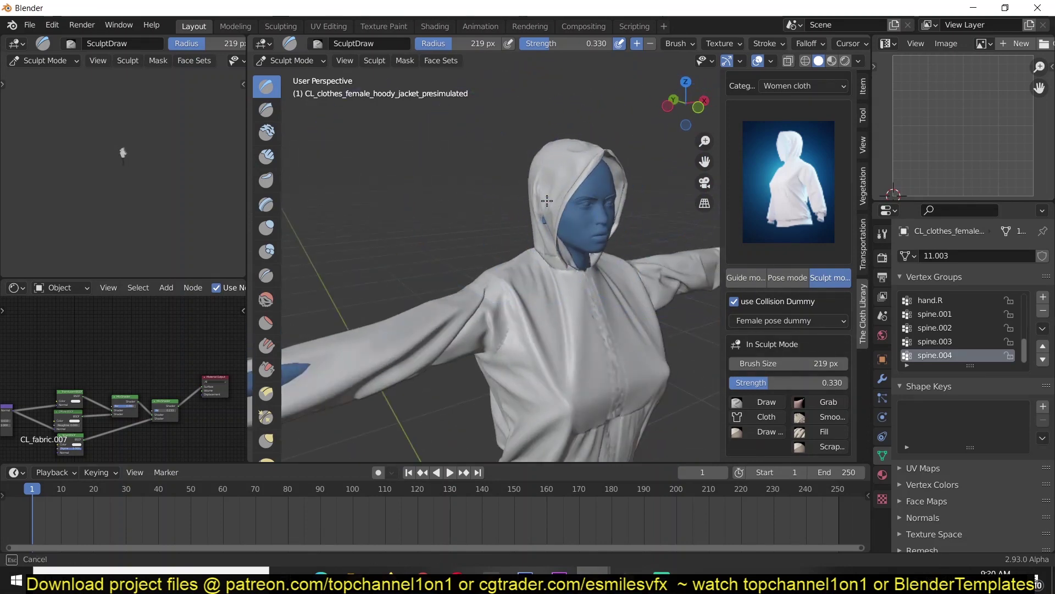
# Pull the right sleeve's cuff around the dummy's wrist with the Grab brush.
pyautogui.keyDown('shift'); pyautogui.moveTo(474, 231); pyautogui.dragTo(610, 173, button='middle'); pyautogui.keyUp('shift')
pyautogui.moveTo(452, 283); pyautogui.dragTo(447, 236, button='middle')
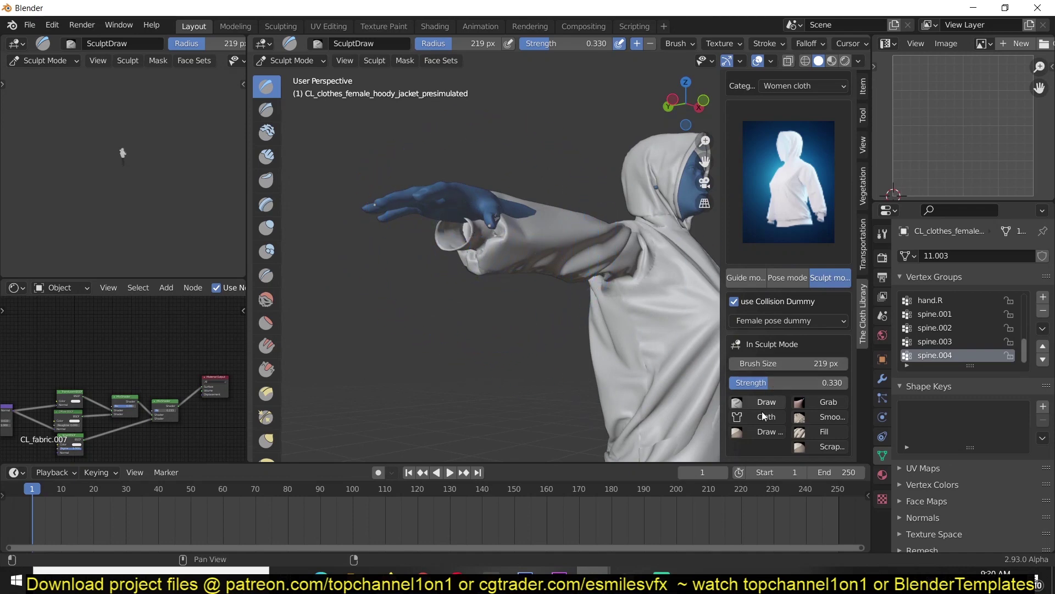
pyautogui.click(813, 401)
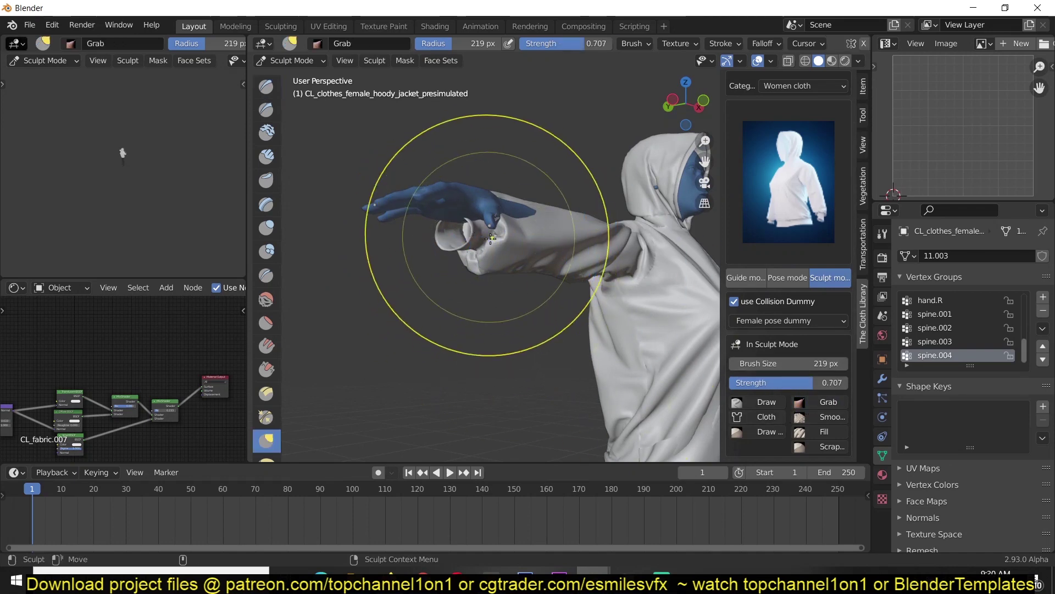
pyautogui.moveTo(476, 238); pyautogui.dragTo(493, 204)
pyautogui.moveTo(417, 250); pyautogui.dragTo(419, 313, button='middle')
pyautogui.moveTo(483, 283); pyautogui.dragTo(476, 276)
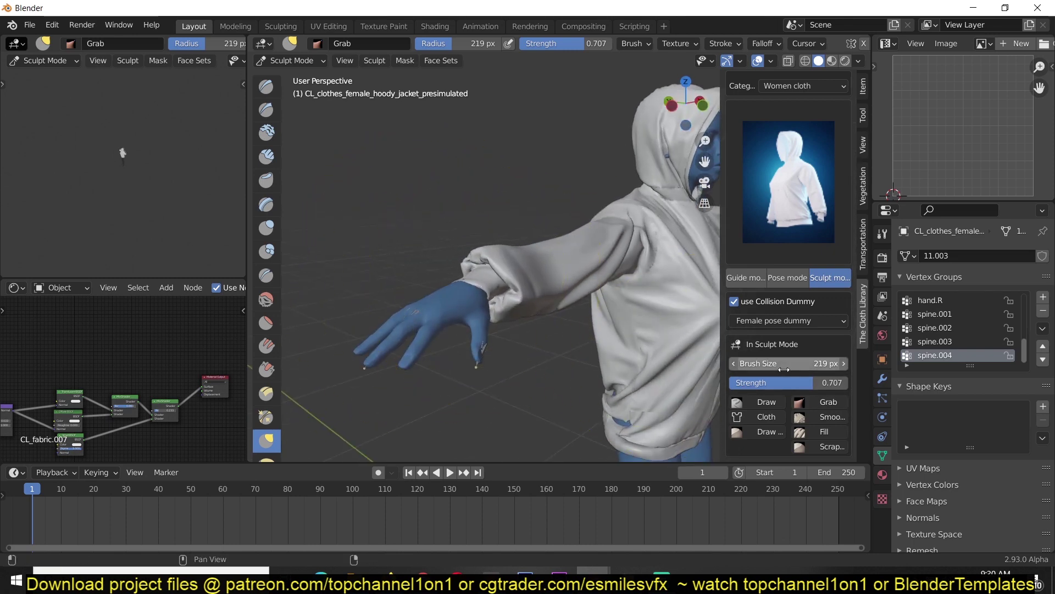
# Pull the hoody's lower hem outward with the Grab brush to cover the exposed patch at the right hip.
pyautogui.keyDown('shift'); pyautogui.moveTo(709, 434); pyautogui.dragTo(673, 354, button='middle'); pyautogui.keyUp('shift')
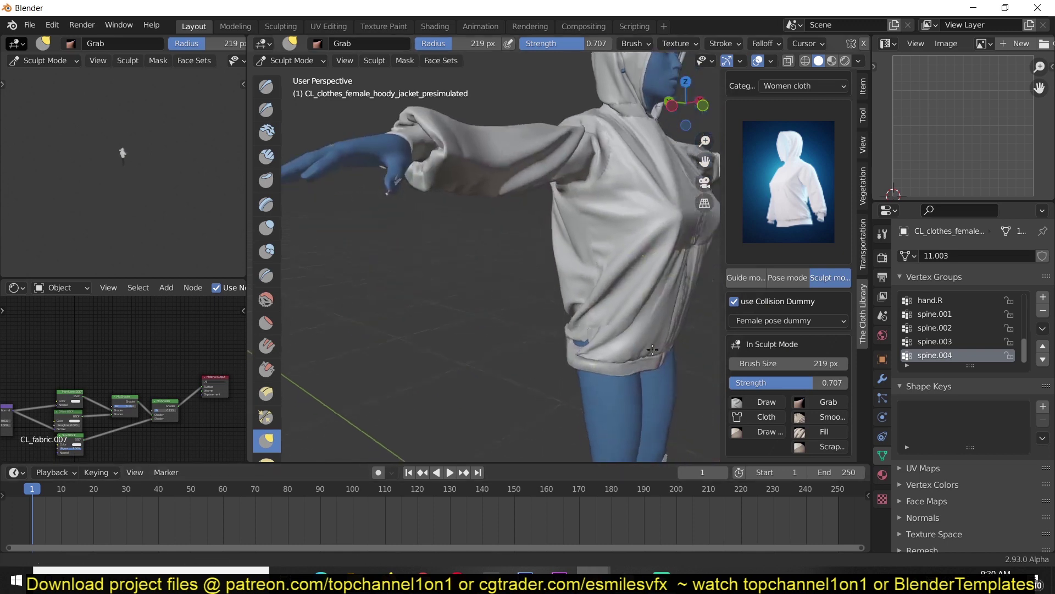
pyautogui.moveTo(599, 349); pyautogui.dragTo(601, 362)
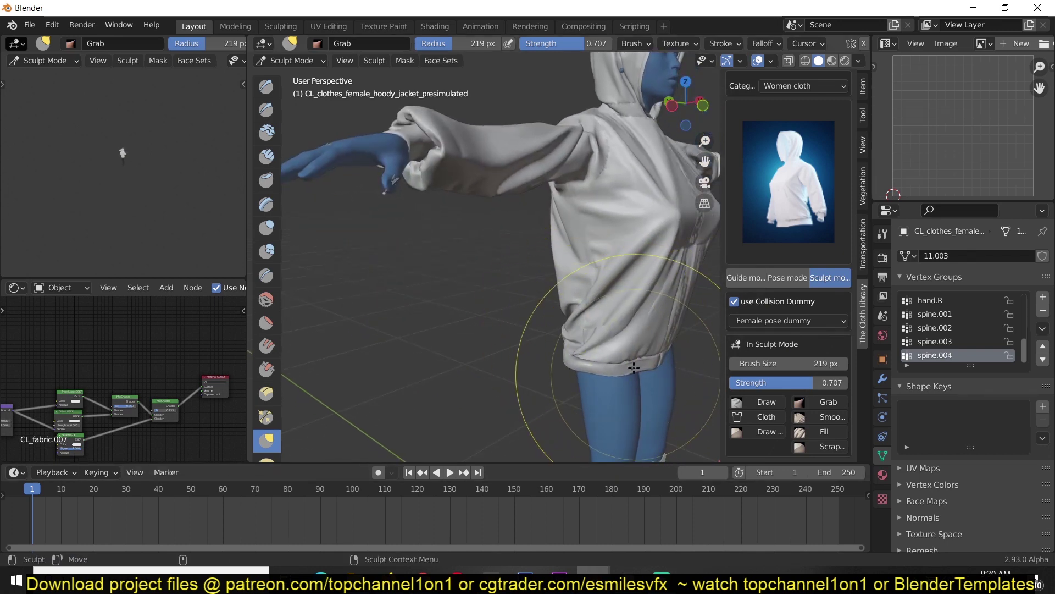
pyautogui.scroll(-3, 638, 384)
pyautogui.moveTo(638, 385)
pyautogui.mouseDown(button='middle')
pyautogui.moveTo(447, 216)
pyautogui.moveTo(495, 217)
pyautogui.moveTo(671, 278)
pyautogui.moveTo(595, 267)
pyautogui.mouseUp(button='middle')
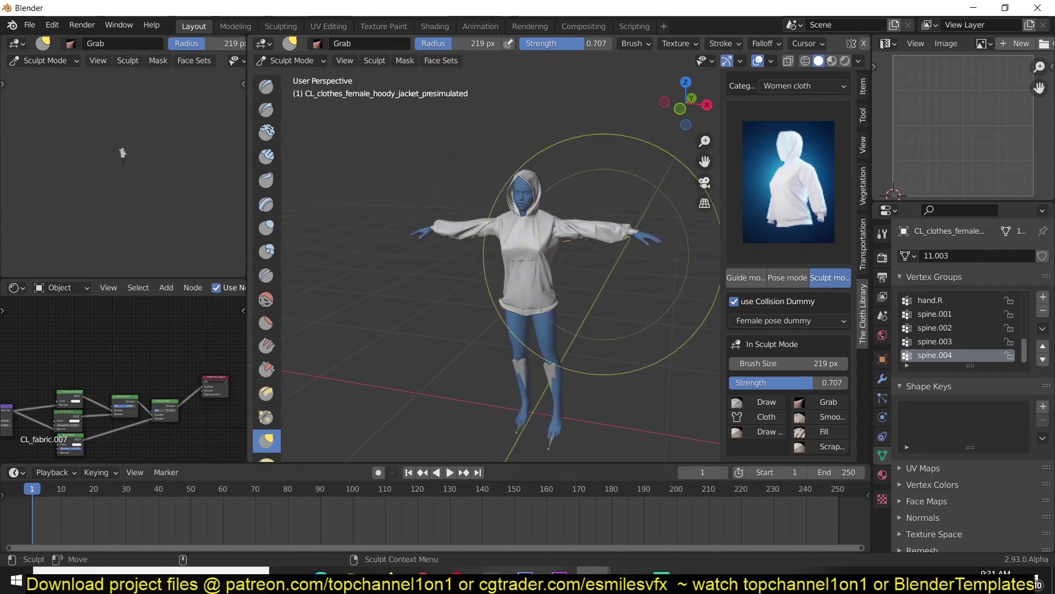
# Return to guide mode and add the premade CL female pants shirt to the dummy.
pyautogui.scroll(2, 596, 268)
pyautogui.click(744, 273)
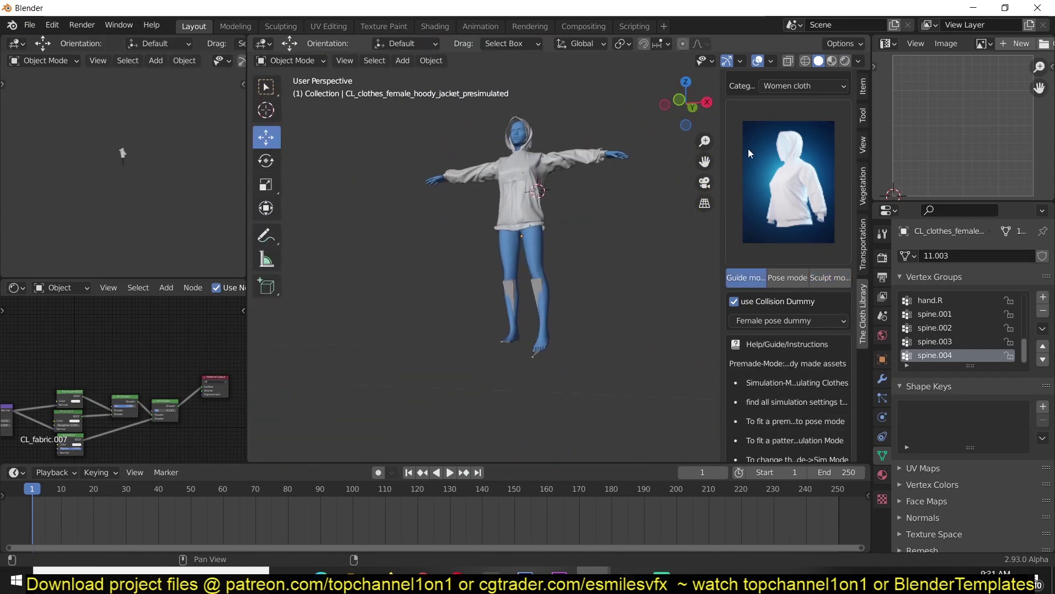
pyautogui.click(748, 148)
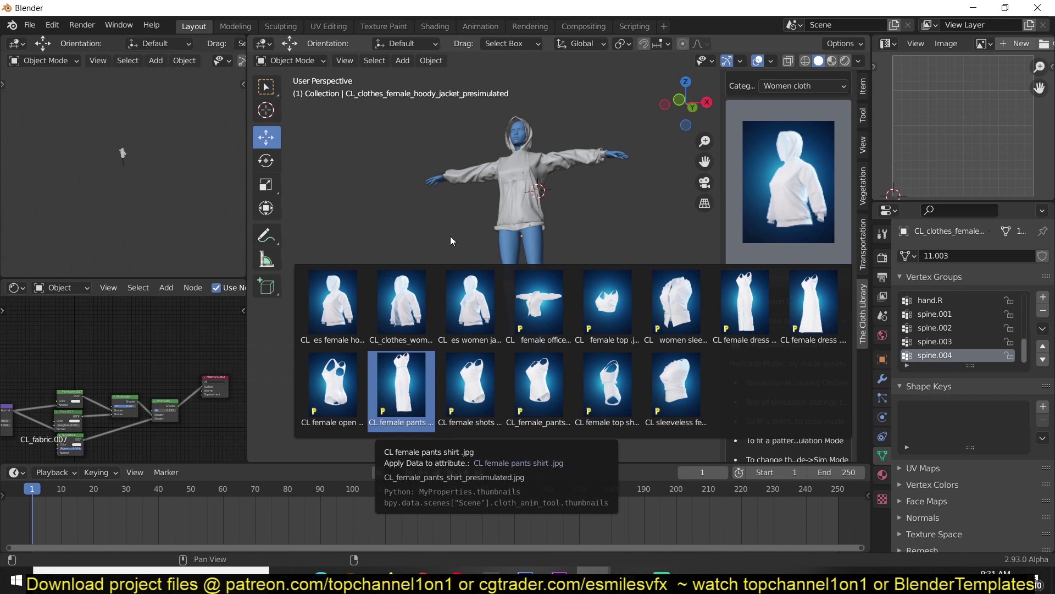
pyautogui.click(393, 371)
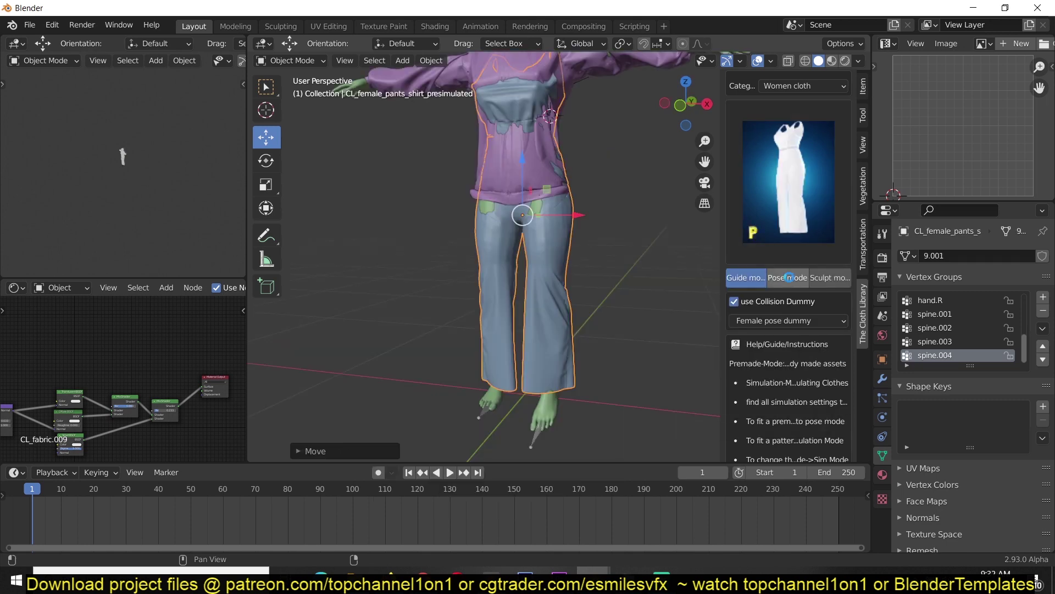
# Enter pose mode for the pants shirt and try rotating its spine and upper-leg controls.
pyautogui.click(789, 277)
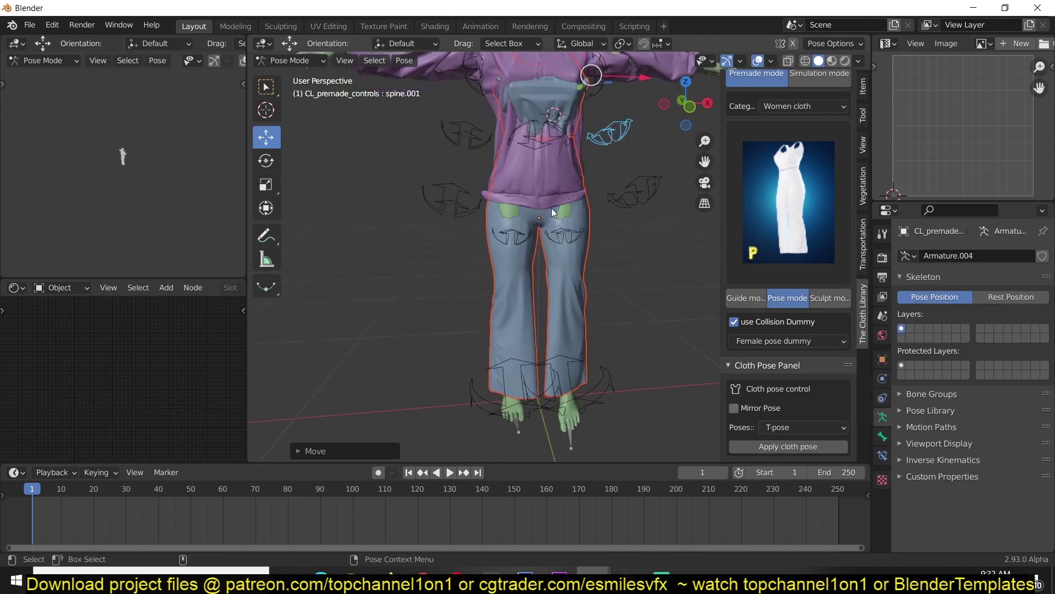
pyautogui.press('r')
pyautogui.rightClick(559, 239)
pyautogui.click(514, 241)
pyautogui.press('r')
pyautogui.rightClick(499, 255)
# Try rotating the pants shirt's left hand and left shoulder controls.
pyautogui.click(646, 196)
pyautogui.press('r')
pyautogui.rightClick(643, 164)
pyautogui.scroll(-2, 613, 157)
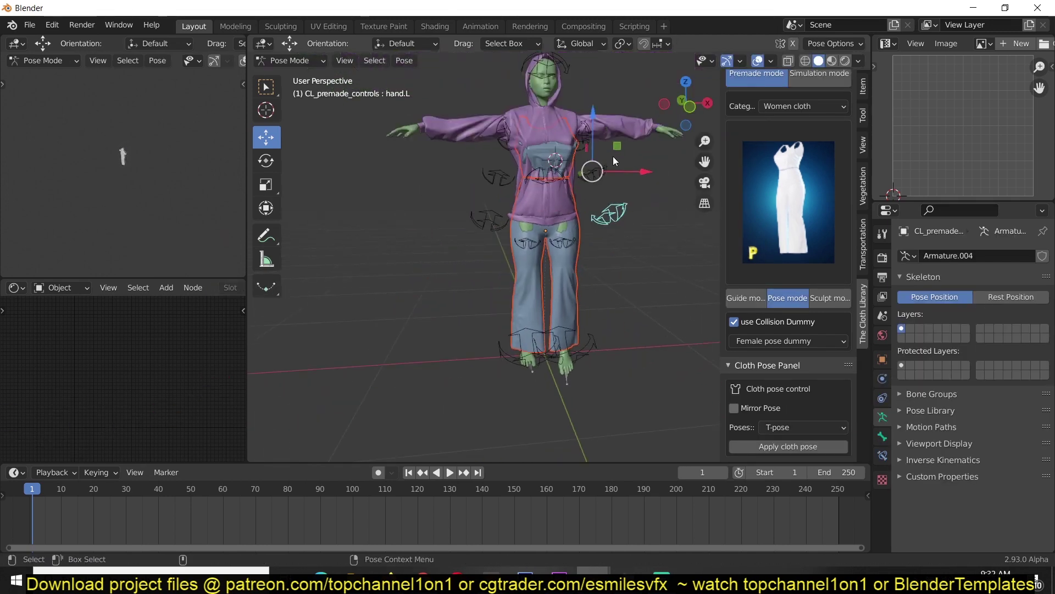
pyautogui.keyDown('shift'); pyautogui.moveTo(612, 157); pyautogui.dragTo(614, 210, button='middle'); pyautogui.keyUp('shift')
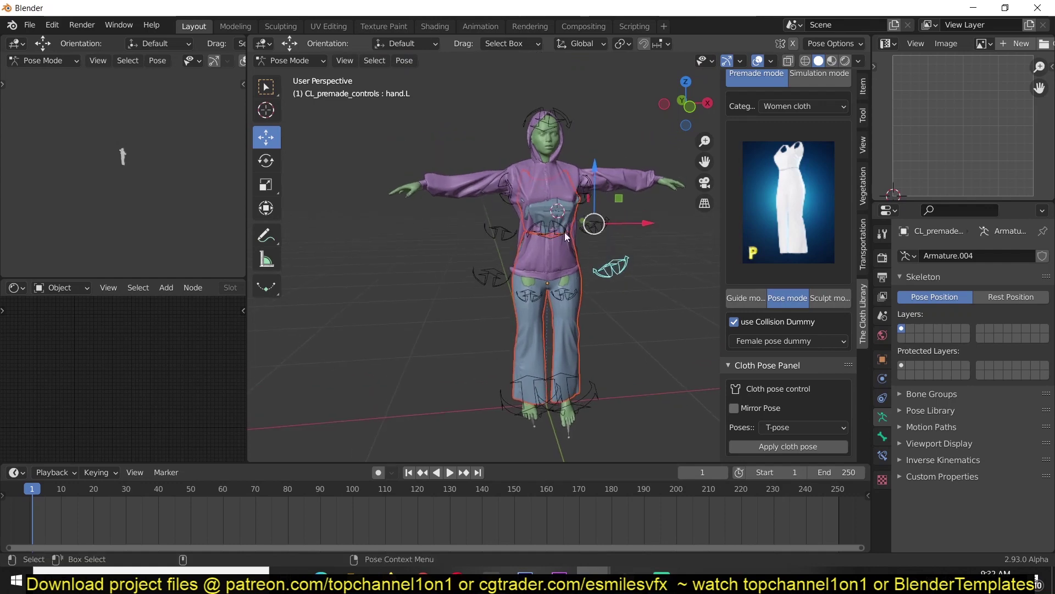
pyautogui.click(595, 188)
pyautogui.click(594, 187)
pyautogui.press('r')
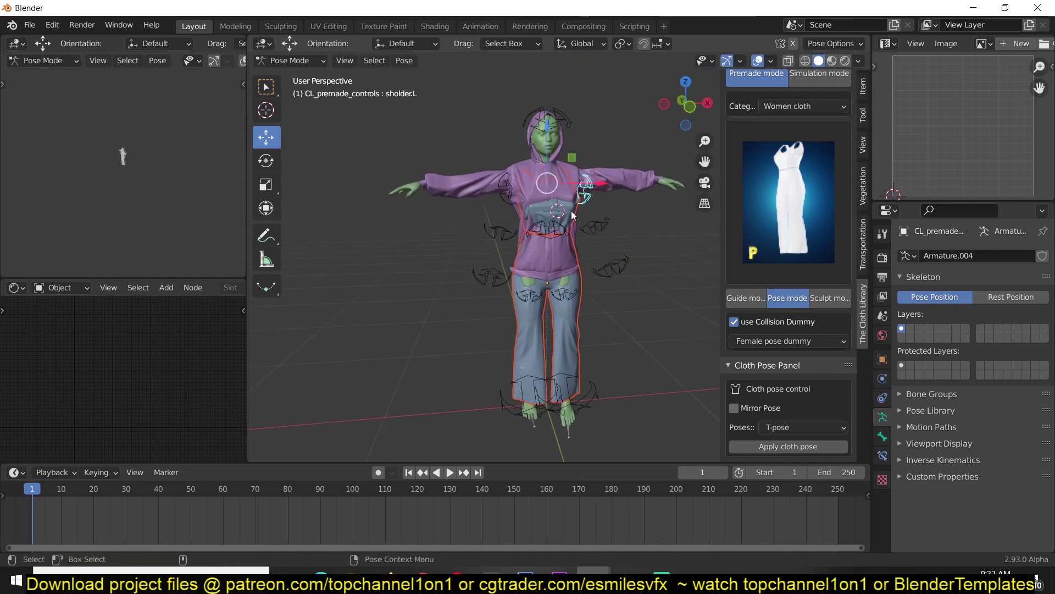
pyautogui.rightClick(595, 177)
# Leave pose mode and delete the pants shirt together with its pose control rig.
pyautogui.hotkey('ctrl', 'Tab')
pyautogui.keyDown('shift'); pyautogui.click(529, 296); pyautogui.keyUp('shift')
pyautogui.press('x')
pyautogui.click(527, 304)
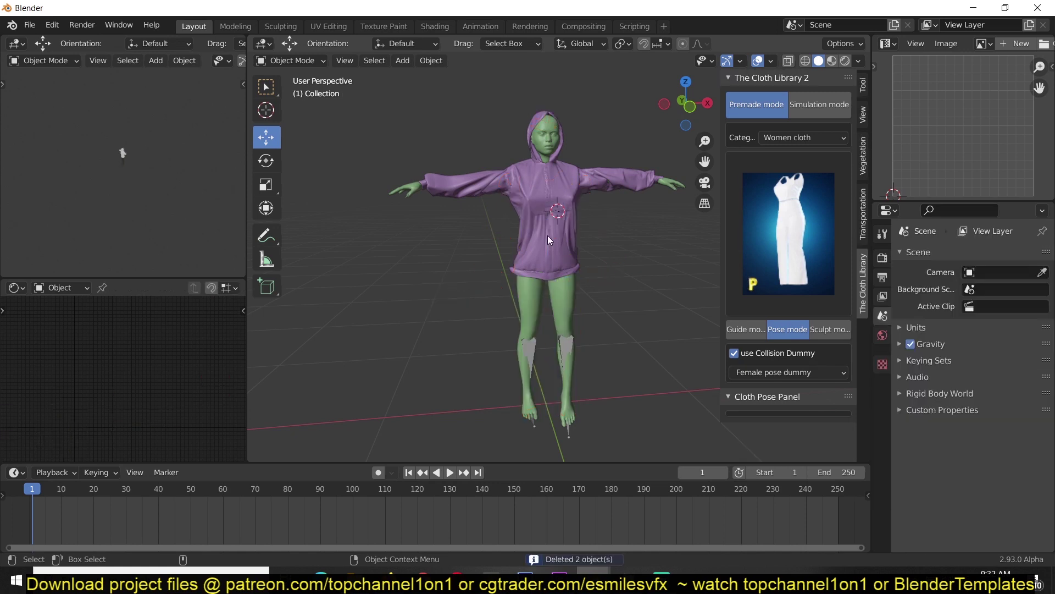
# Delete the hoody so that only the bare collision dummy is left in the scene.
pyautogui.scroll(-1, 514, 233)
pyautogui.click(554, 231)
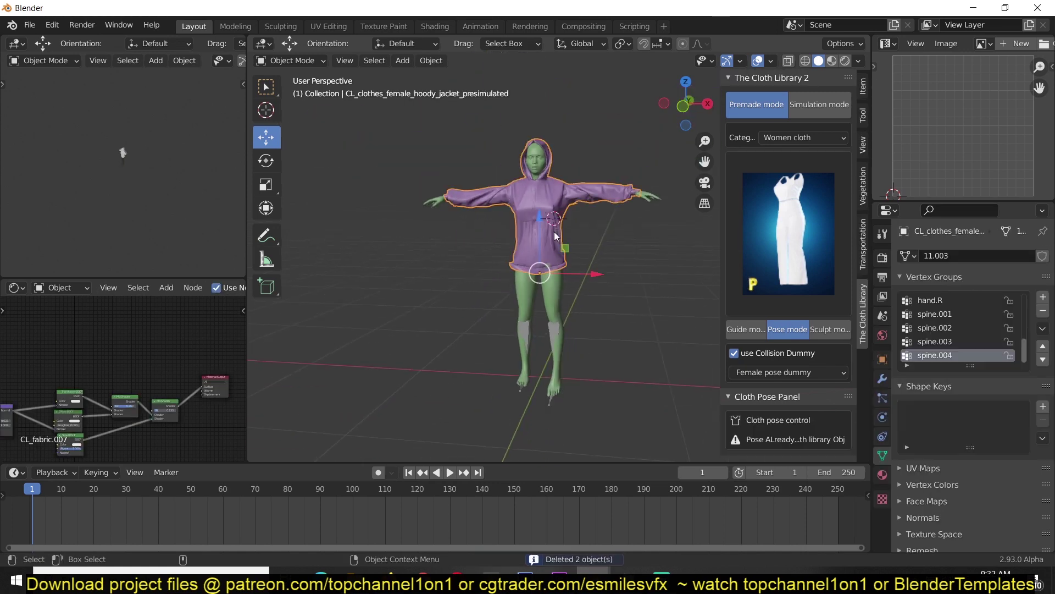
pyautogui.press('Delete')
pyautogui.scroll(2, 577, 228)
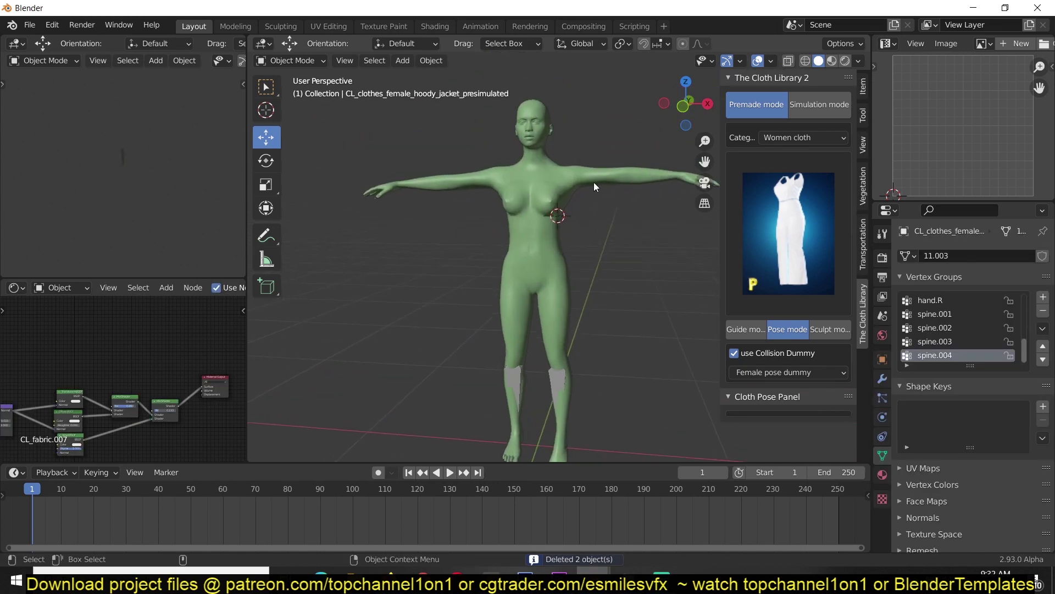
# Switch the addon to simulation mode and add the loose short-sleeved shirt from the Women cloth category.
pyautogui.moveTo(560, 190); pyautogui.dragTo(643, 187, button='middle')
pyautogui.click(827, 103)
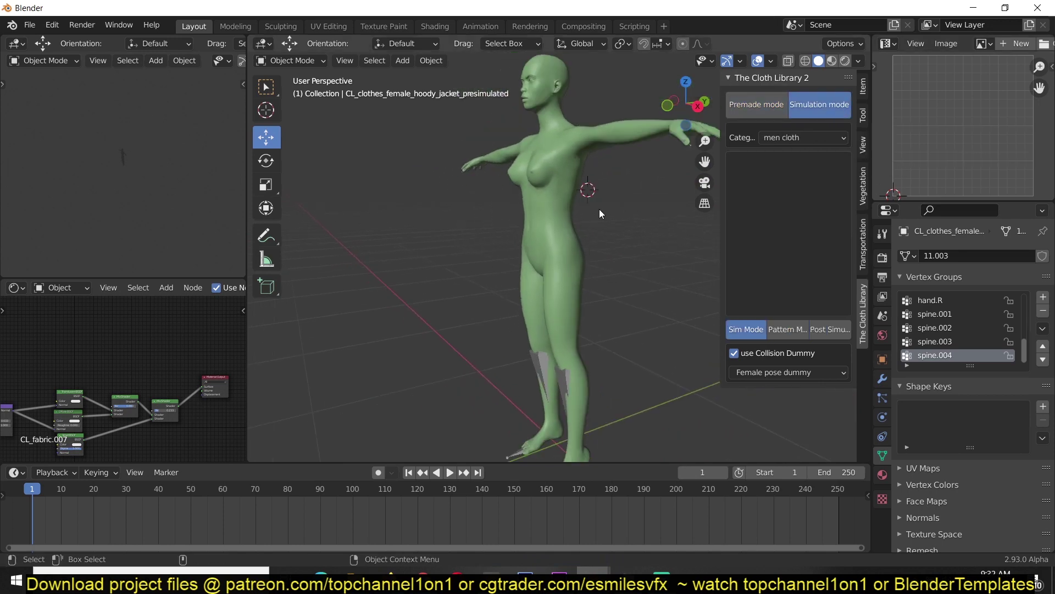
pyautogui.click(796, 140)
pyautogui.click(797, 170)
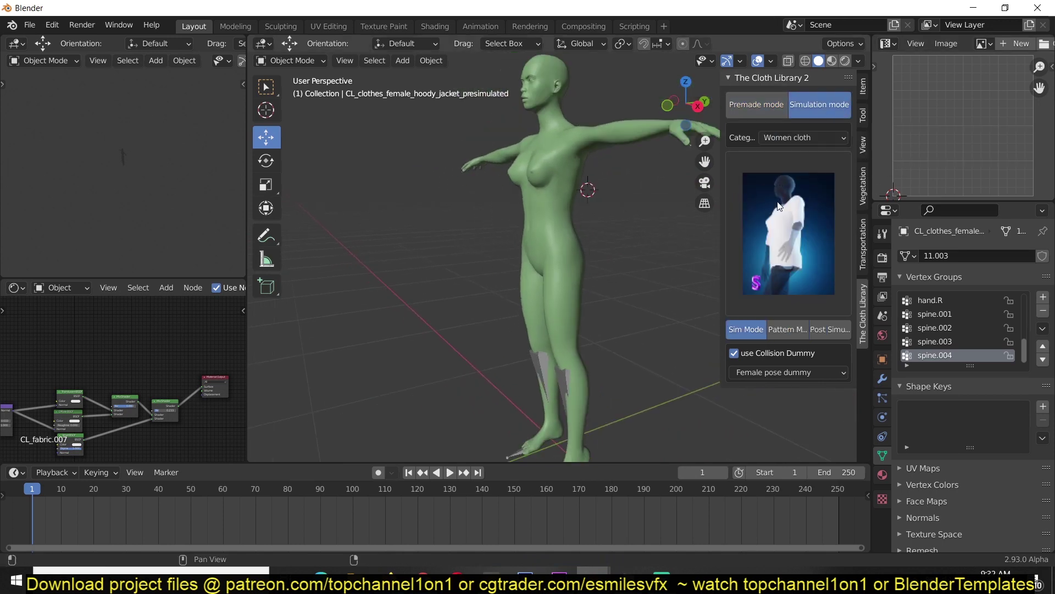
pyautogui.click(786, 204)
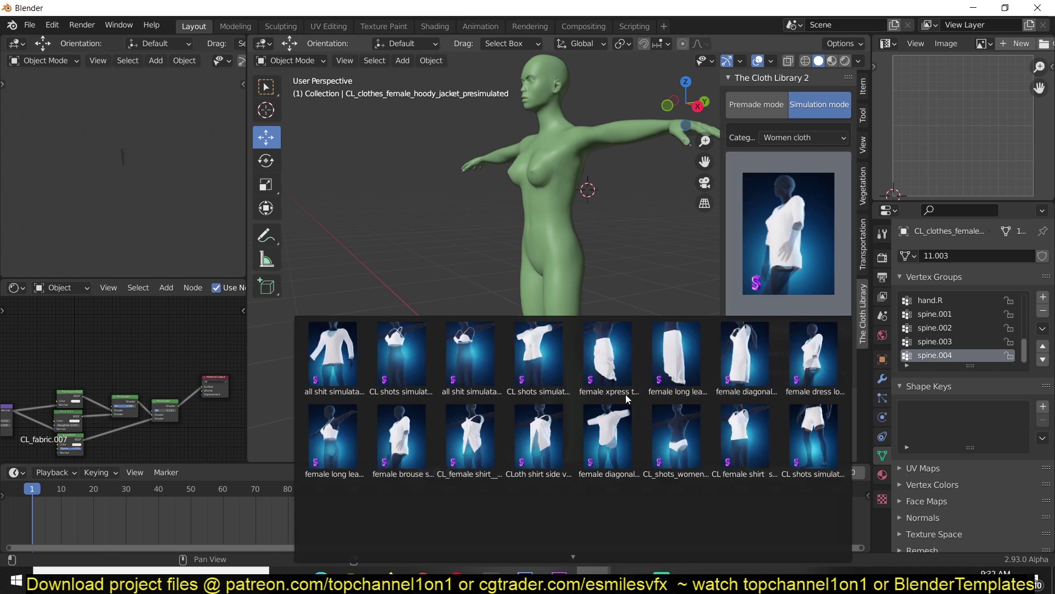
pyautogui.click(614, 420)
# Lower both arms of the collision dummy into an A-pose, away from the shirt's straight sleeves.
pyautogui.moveTo(533, 237); pyautogui.dragTo(653, 262, button='middle')
pyautogui.scroll(-2, 651, 259)
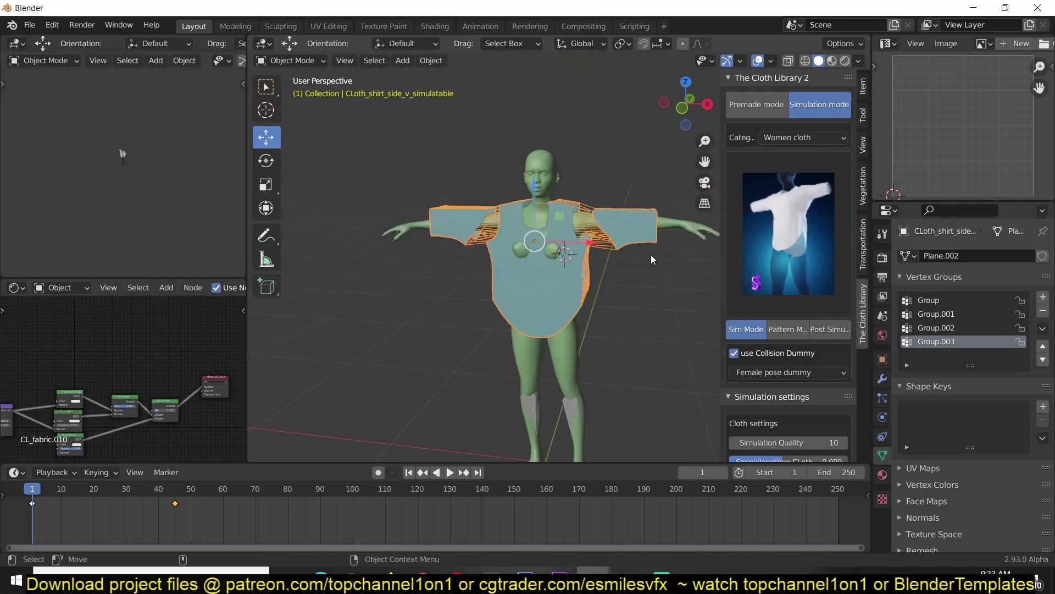
pyautogui.press('KP_1')
pyautogui.keyDown('shift'); pyautogui.moveTo(548, 256); pyautogui.dragTo(453, 253, button='middle'); pyautogui.keyUp('shift')
pyautogui.scroll(2, 535, 227)
pyautogui.click(608, 221)
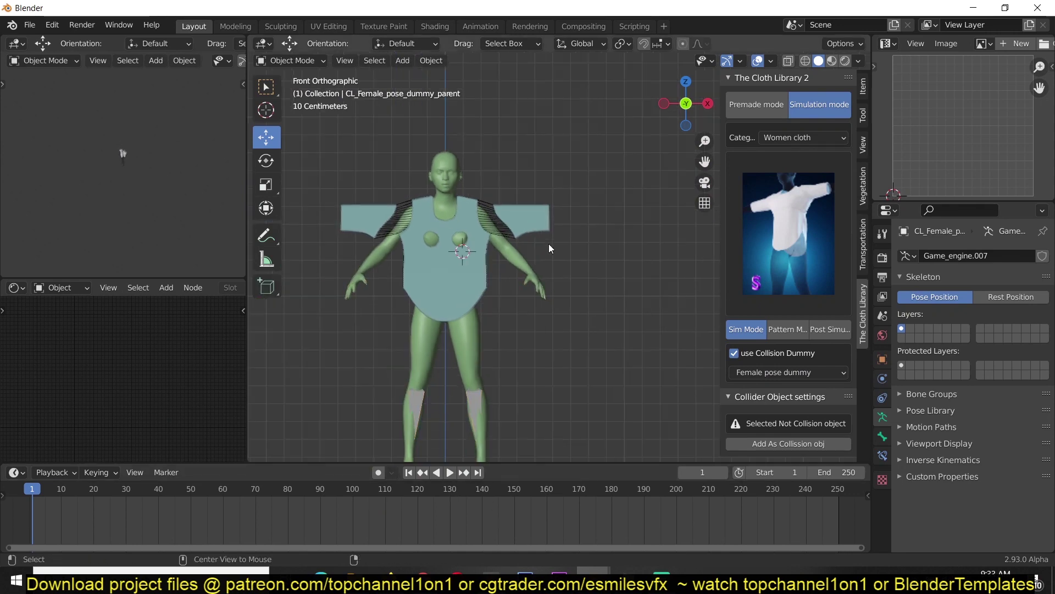
# Simulate the shirt on the lowered-arm dummy up to frame 13 and reset the simulation.
pyautogui.click(591, 226)
pyautogui.moveTo(592, 226); pyautogui.dragTo(523, 261, button='middle')
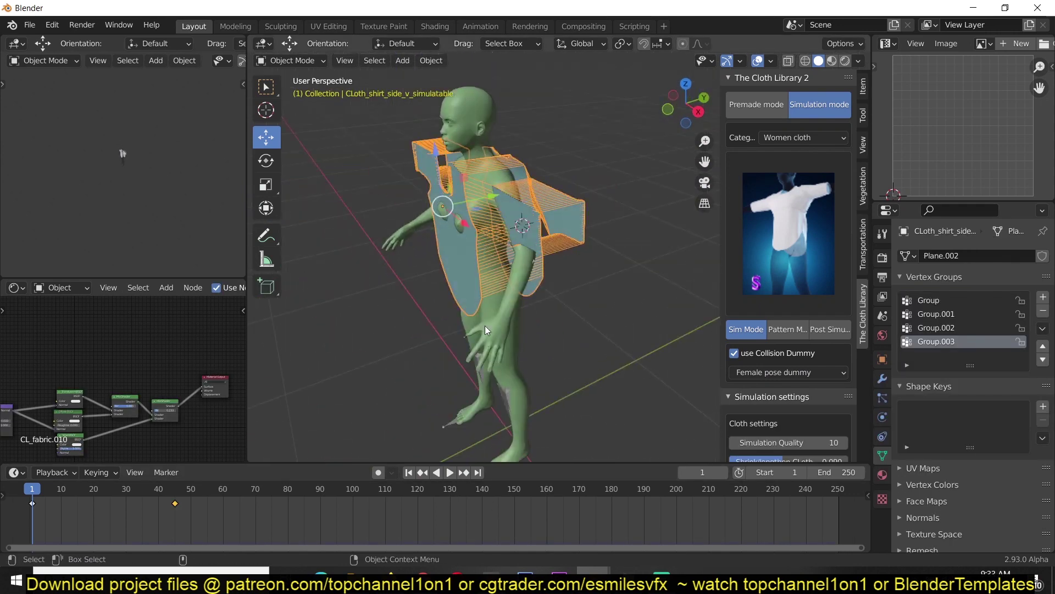
pyautogui.moveTo(500, 343); pyautogui.dragTo(557, 238, button='middle')
pyautogui.click(603, 294)
pyautogui.click(596, 324)
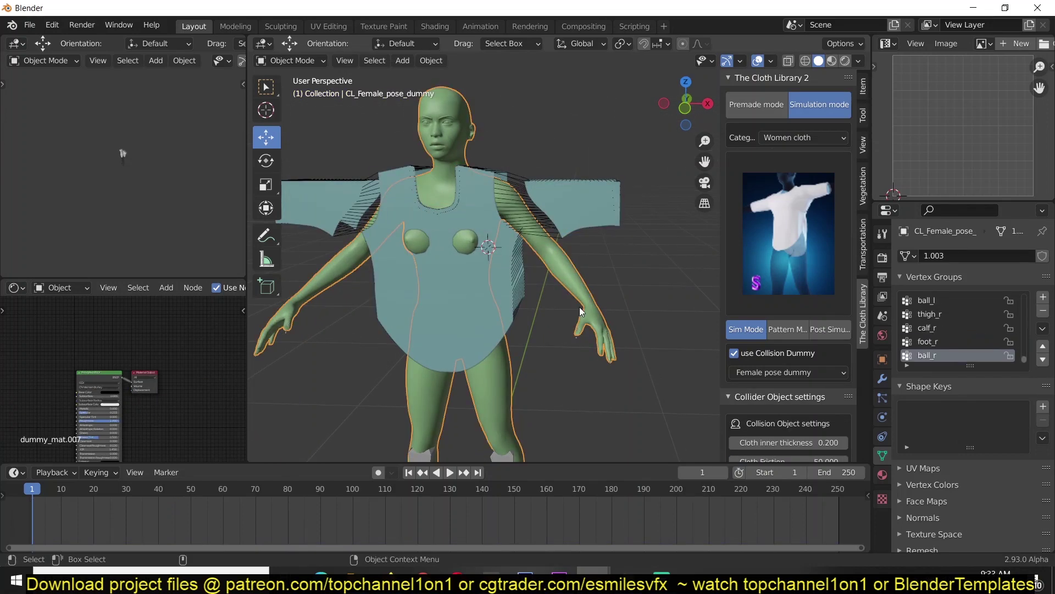
pyautogui.scroll(-3, 569, 260)
pyautogui.click(570, 242)
pyautogui.scroll(-6, 763, 232)
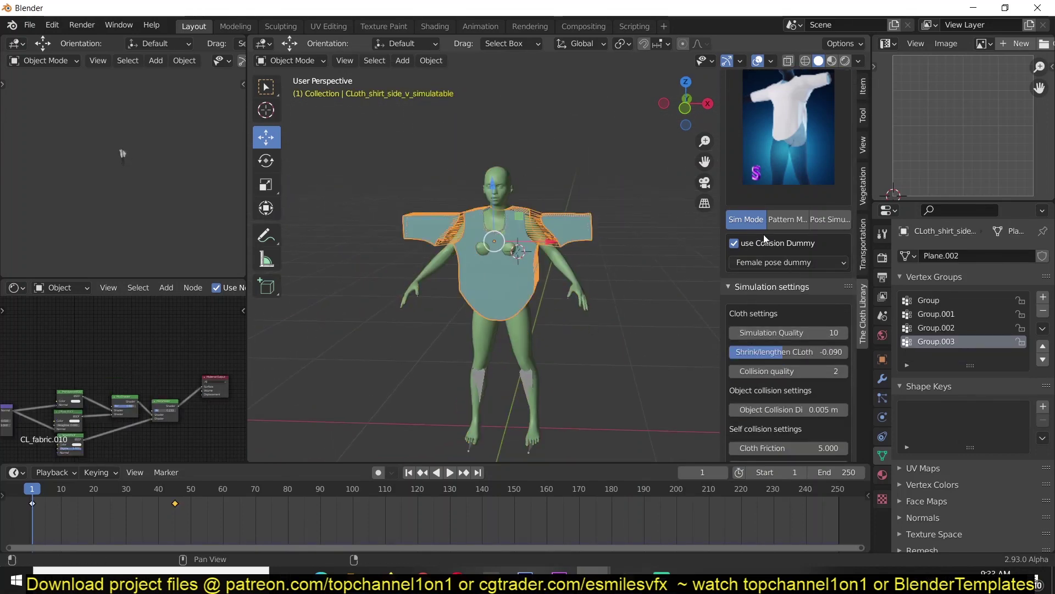
pyautogui.scroll(-3, 750, 215)
pyautogui.click(763, 427)
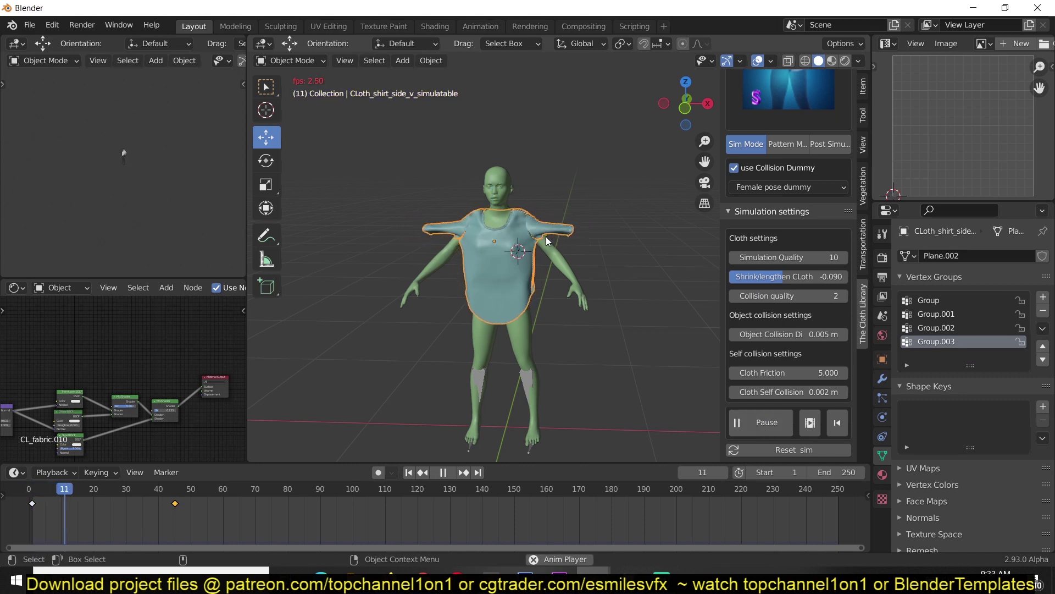
pyautogui.press('space')
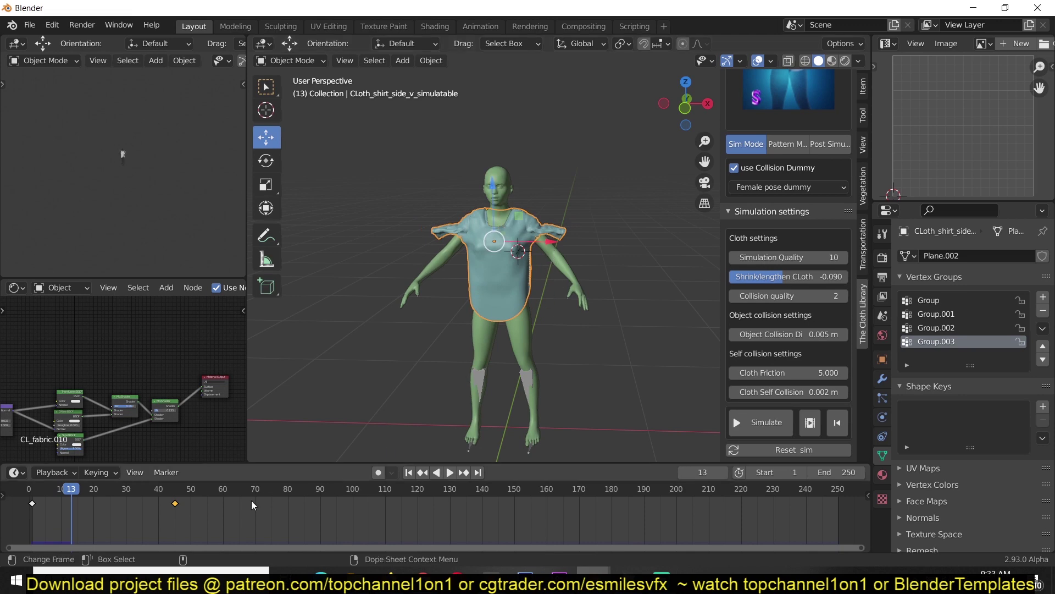
pyautogui.click(825, 443)
# Reposition the whole shirt pattern slightly around the dummy's torso.
pyautogui.scroll(4, 559, 305)
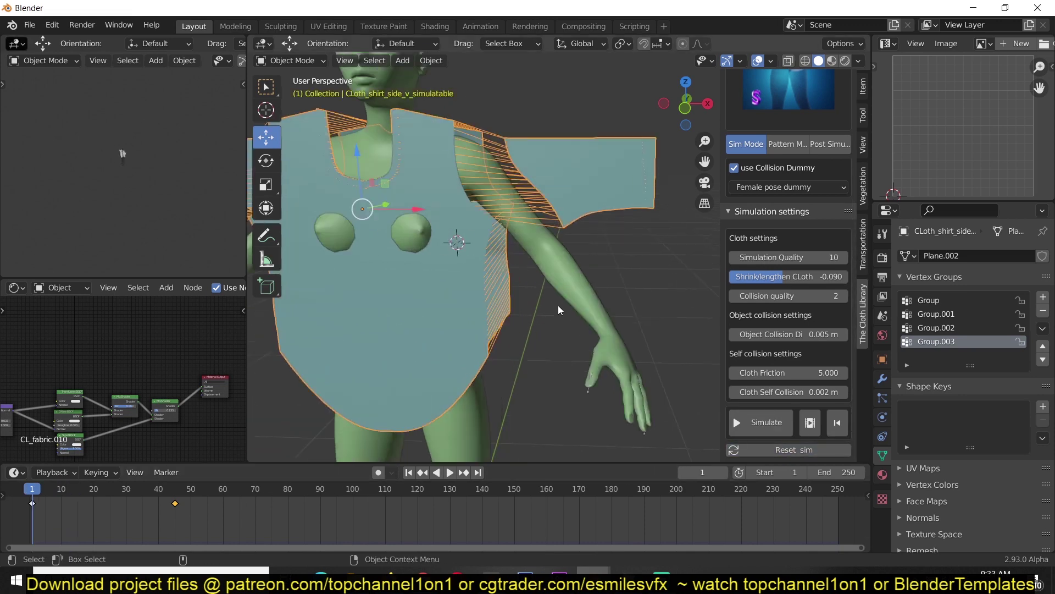
pyautogui.moveTo(558, 305); pyautogui.dragTo(510, 220, button='middle')
pyautogui.moveTo(468, 255); pyautogui.dragTo(526, 312, button='middle')
pyautogui.press('g')
pyautogui.click(556, 217)
# Switch to pattern mode and add pattern controls to the shirt.
pyautogui.click(796, 146)
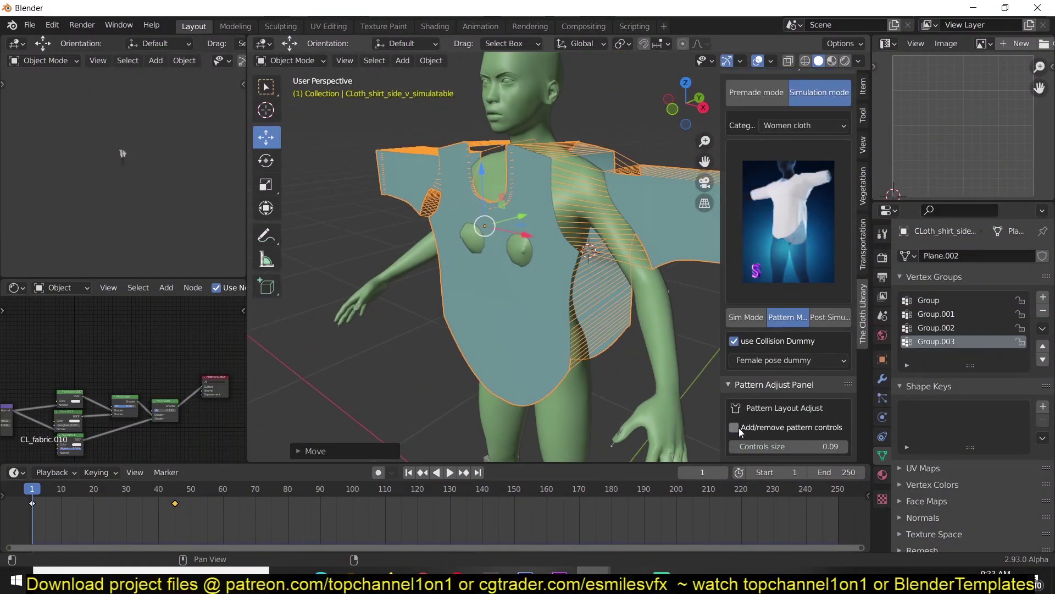
pyautogui.click(771, 428)
pyautogui.moveTo(655, 387); pyautogui.dragTo(529, 335, button='middle')
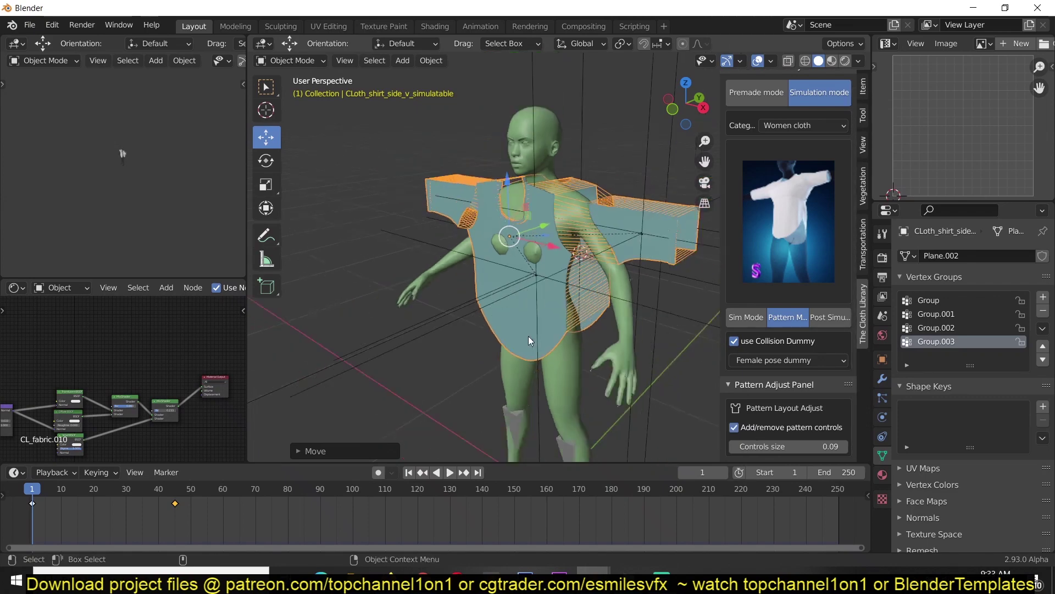
# Select the left sleeve's front and back pattern controls and rotate them downward in front view toward the arm's angle.
pyautogui.moveTo(559, 272); pyautogui.dragTo(554, 224, button='middle')
pyautogui.click(623, 189)
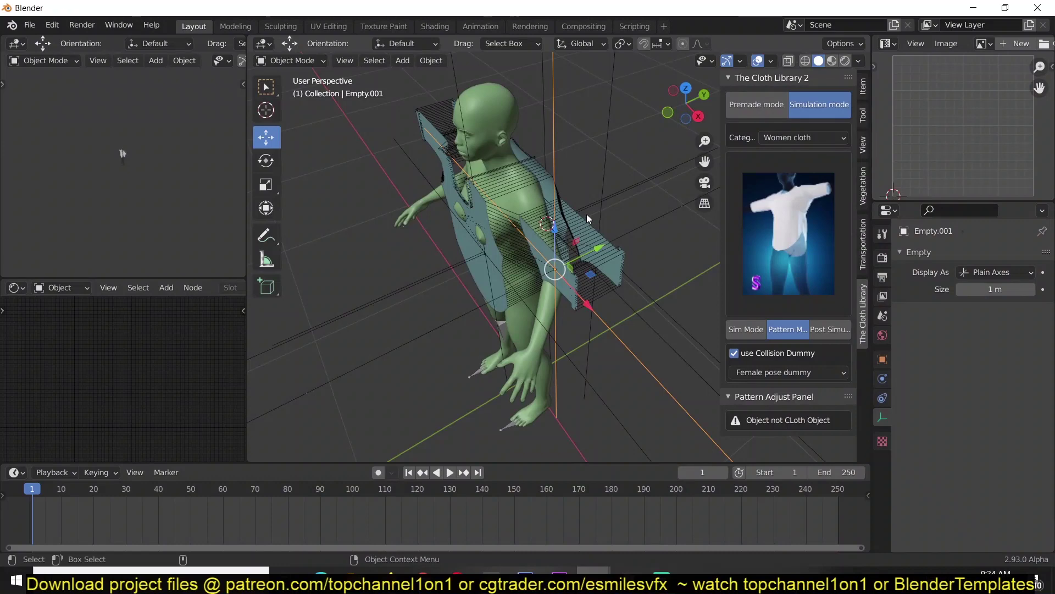
pyautogui.click(608, 155)
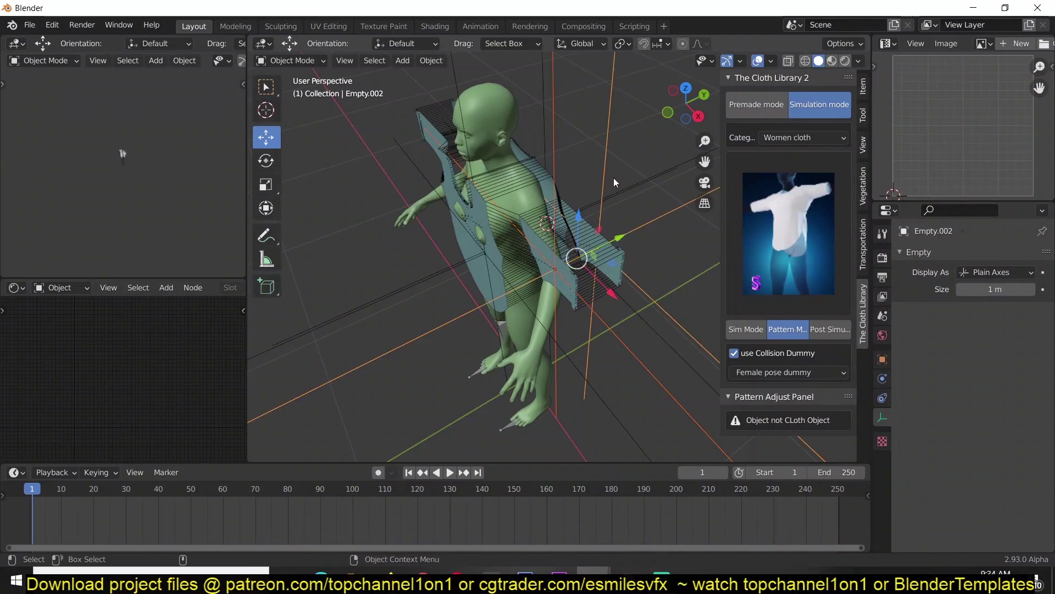
pyautogui.press('KP_1')
pyautogui.scroll(3, 611, 203)
pyautogui.keyDown('shift'); pyautogui.moveTo(610, 223); pyautogui.dragTo(523, 255, button='middle'); pyautogui.keyUp('shift')
pyautogui.scroll(-2, 523, 255)
pyautogui.press('r')
pyautogui.click(610, 231)
# Move the sleeve controls inward and rotate them further so the sleeve pieces line up with the dummy's lowered arms.
pyautogui.press('g')
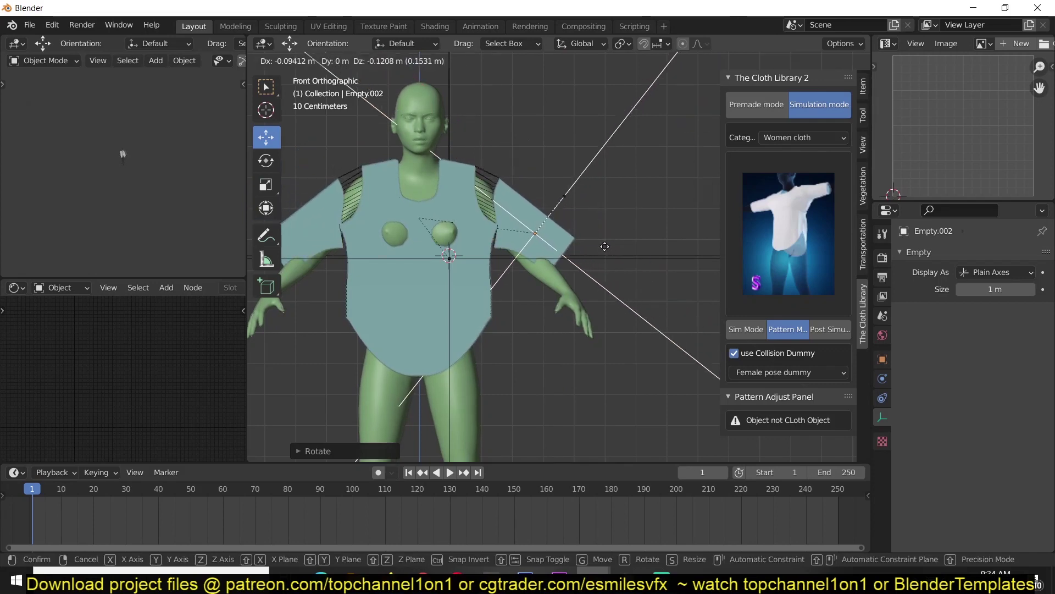
pyautogui.click(598, 250)
pyautogui.press('r')
pyautogui.click(616, 258)
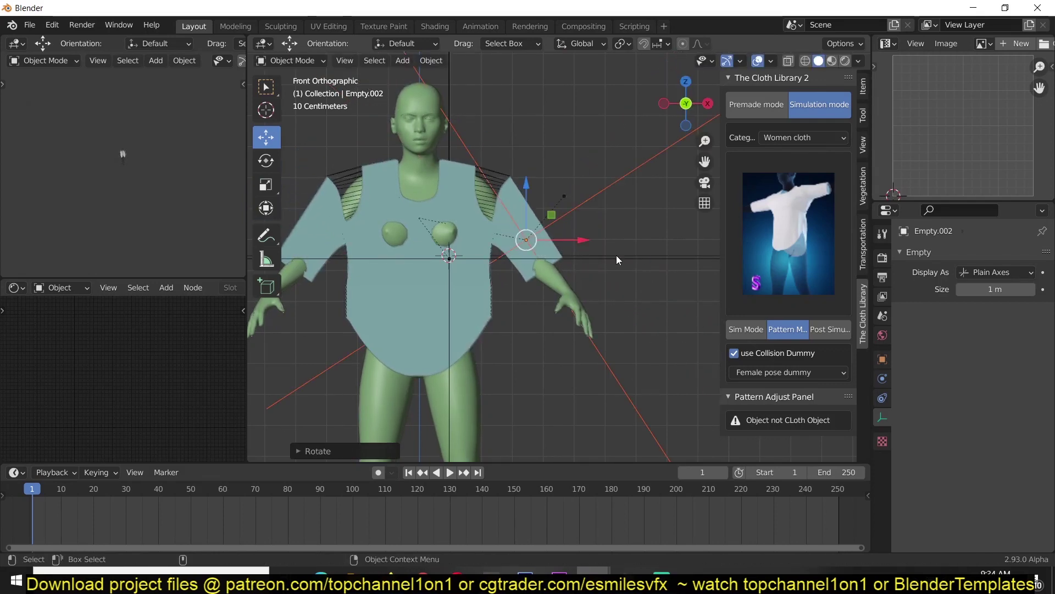
pyautogui.press('g')
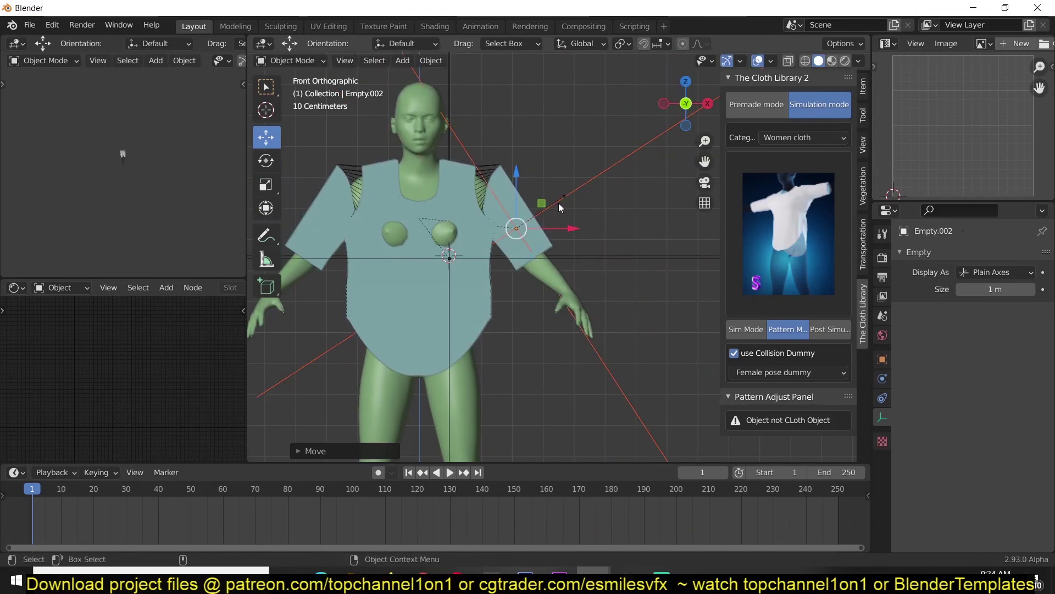
# Shift the control of the shirt's back torso piece slightly along the Y axis.
pyautogui.moveTo(565, 203); pyautogui.dragTo(439, 252, button='middle')
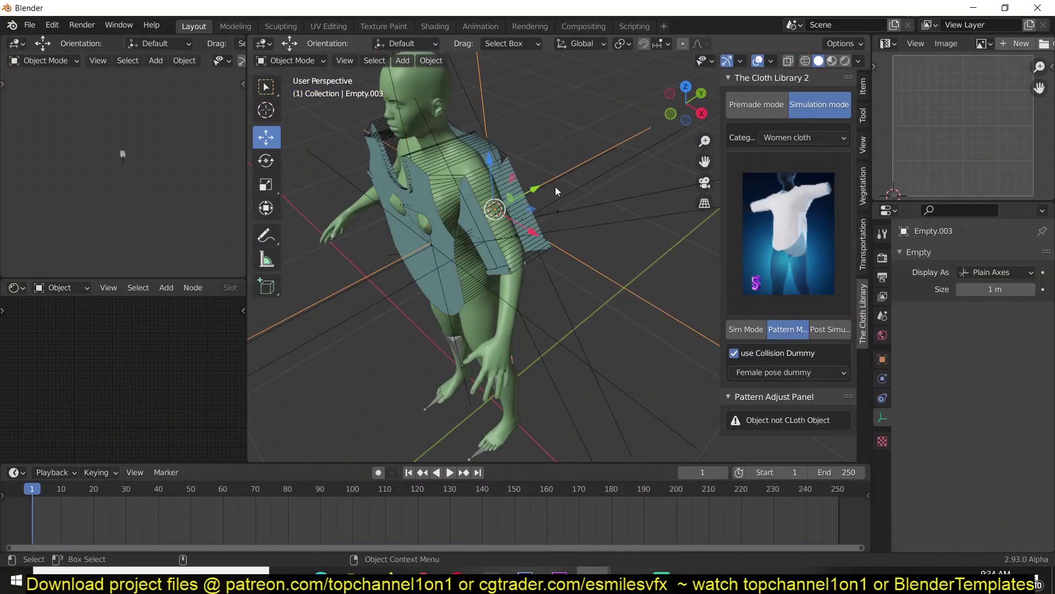
pyautogui.press('g')
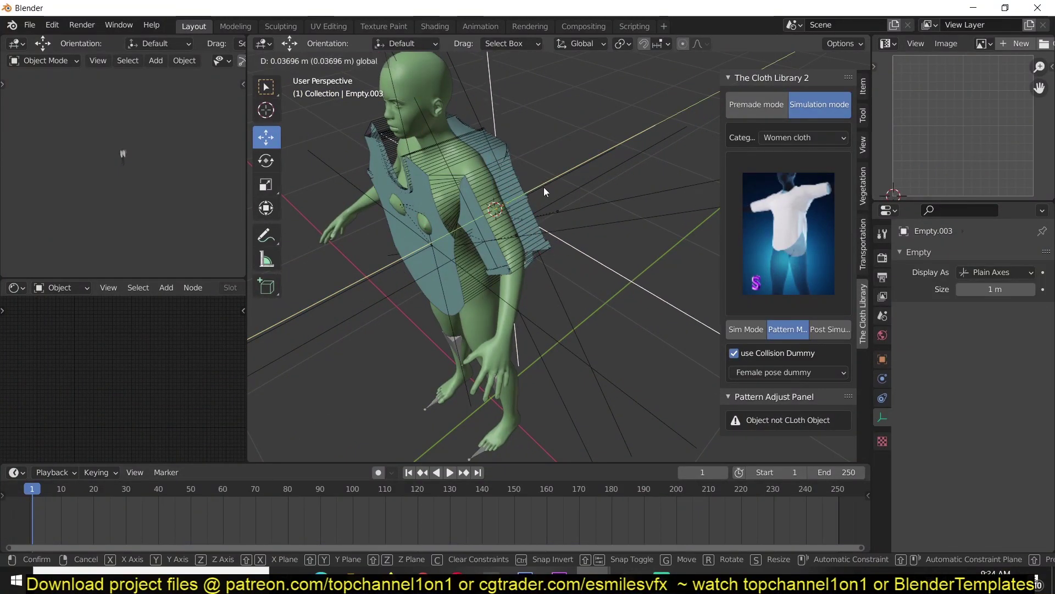
pyautogui.click(539, 189)
# Select the shirt, return to simulation mode and simulate the adjusted pattern up to frame 23.
pyautogui.click(407, 260)
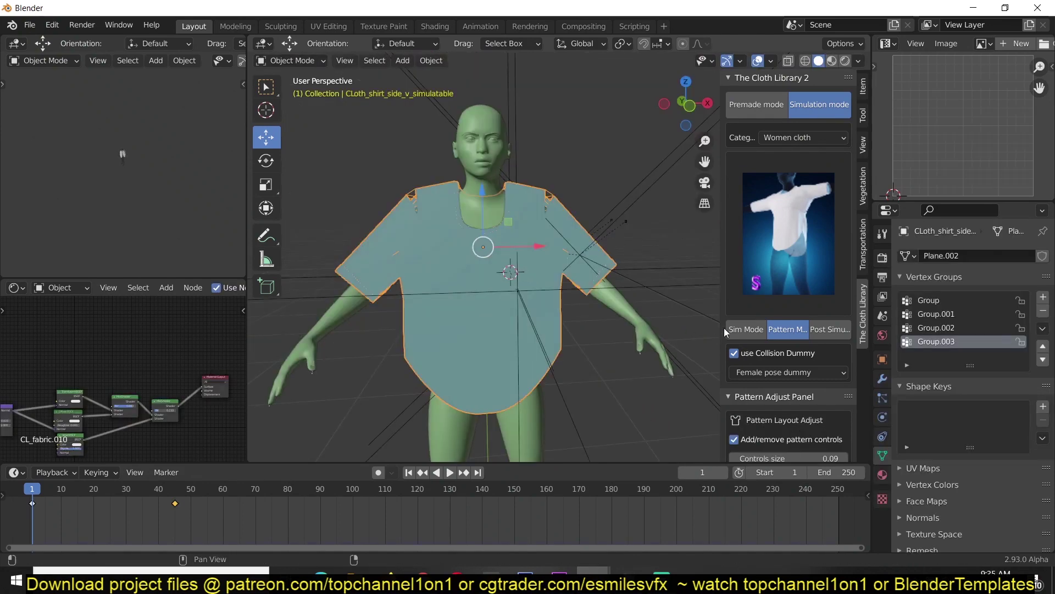
pyautogui.click(746, 329)
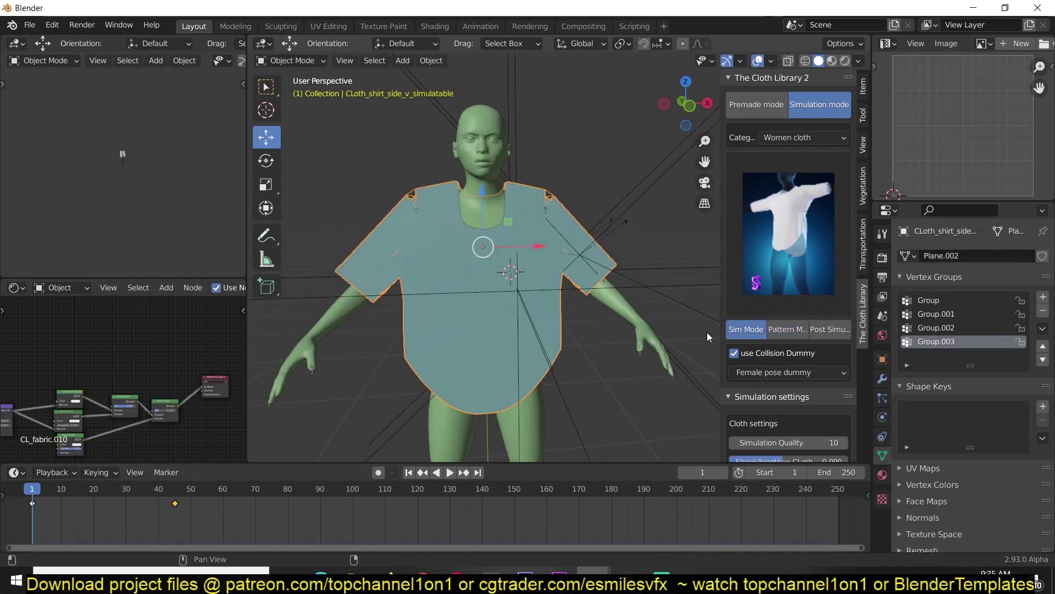
pyautogui.scroll(-3, 685, 329)
pyautogui.scroll(-6, 780, 341)
pyautogui.click(763, 421)
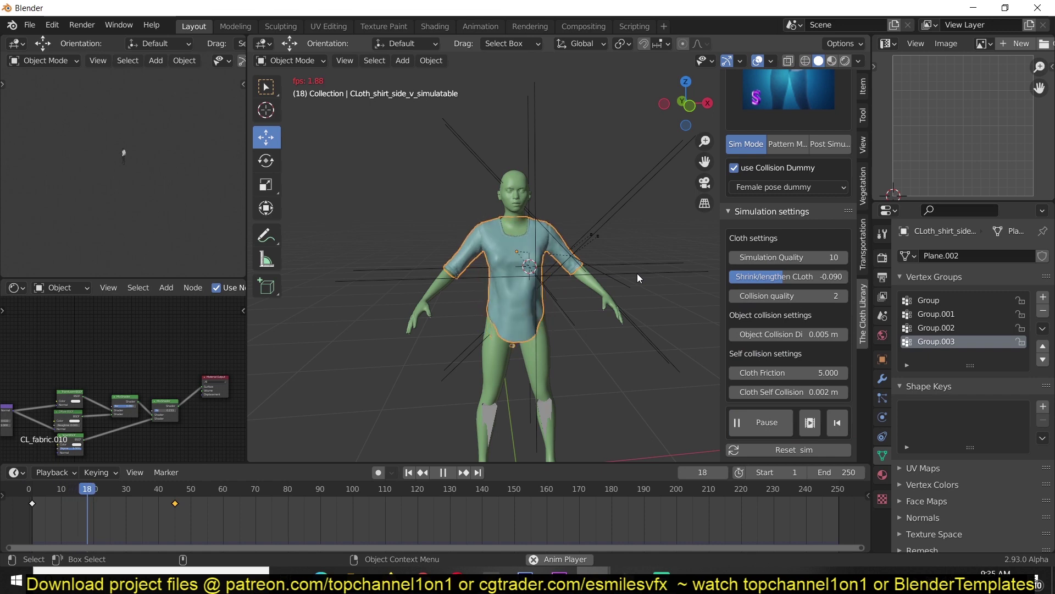
pyautogui.press('space')
pyautogui.moveTo(638, 283); pyautogui.dragTo(466, 269, button='middle')
pyautogui.scroll(5, 507, 279)
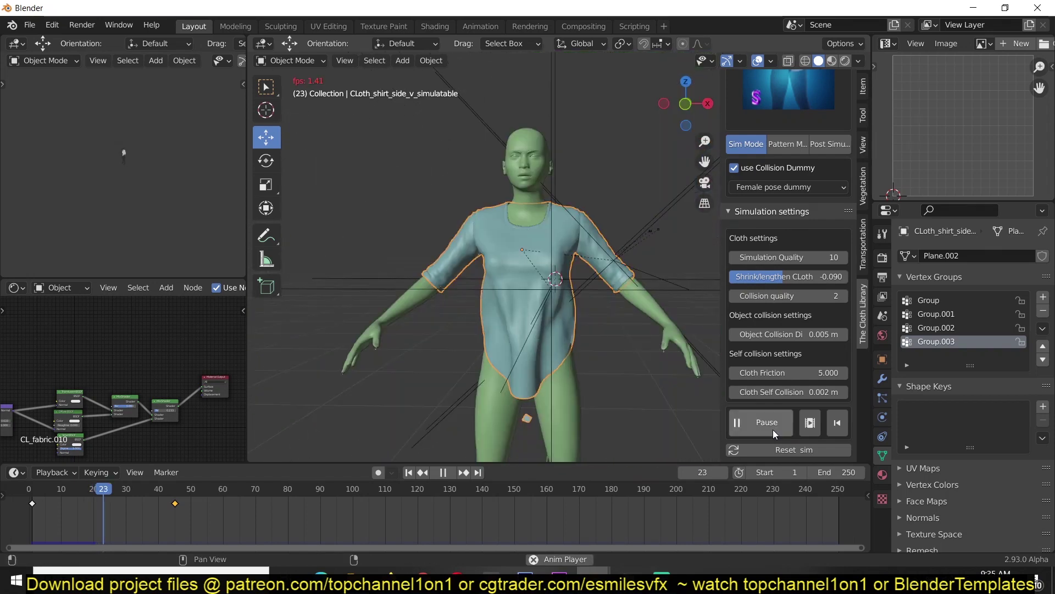
pyautogui.click(773, 429)
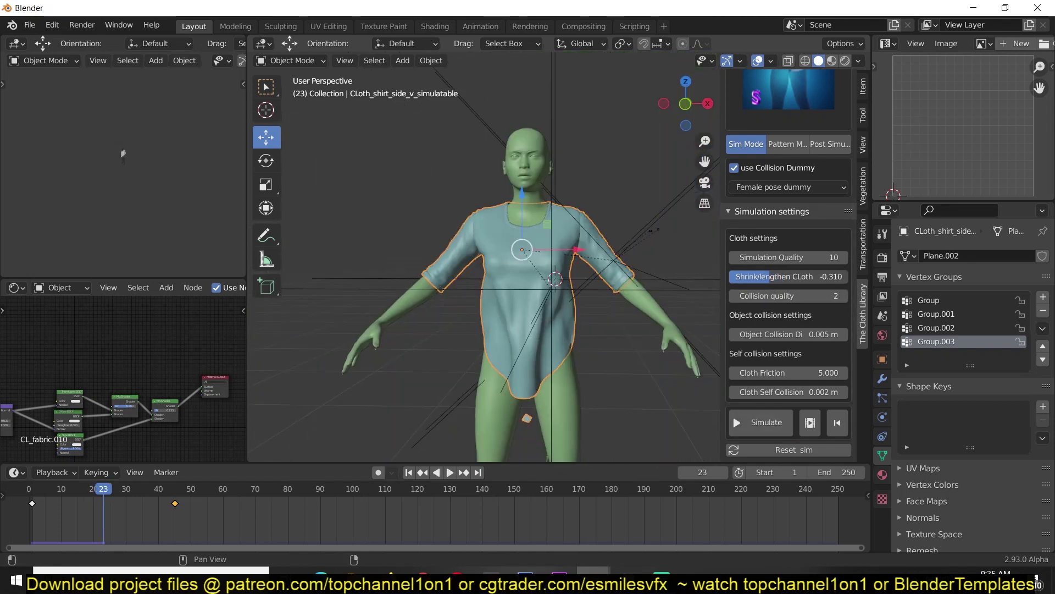
# Continue simulating the shirt from frame 23 to frame 44 while trying Shrink/lengthen Cloth values of -0.365, -0.044 and 0.011.
pyautogui.click(765, 423)
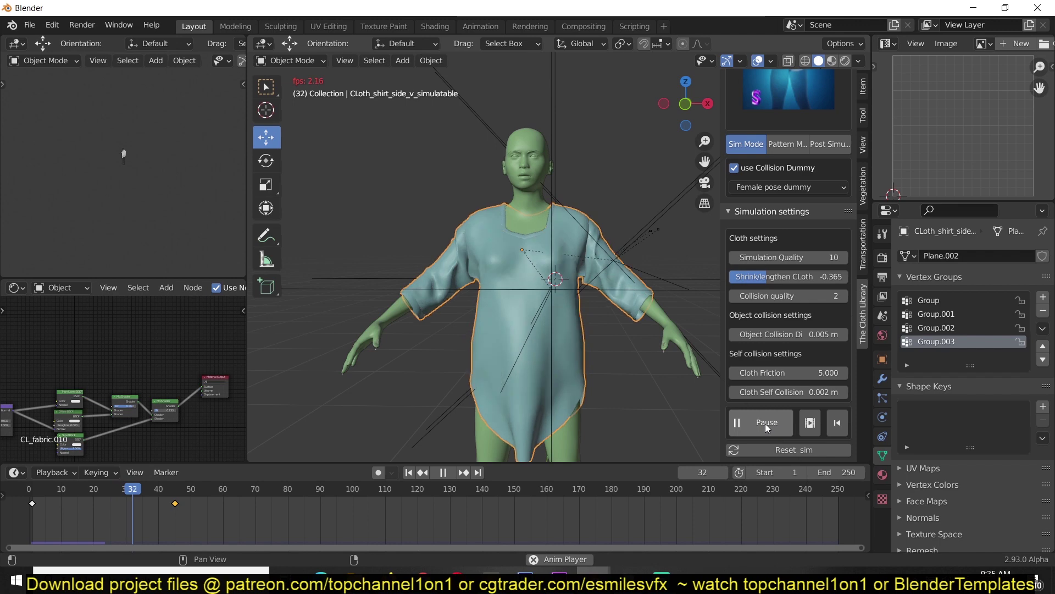
pyautogui.click(765, 423)
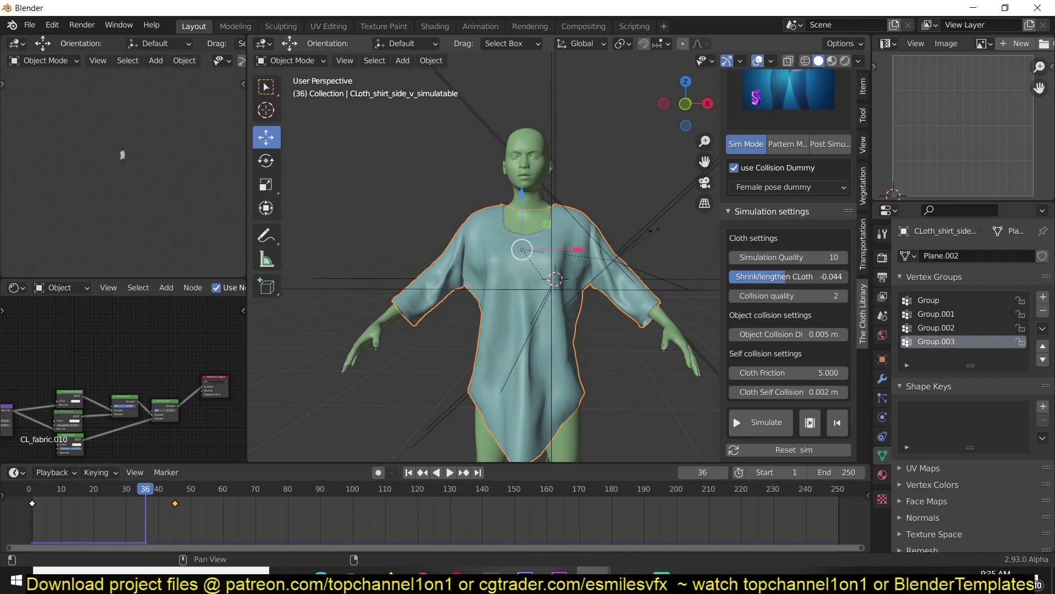
pyautogui.click(770, 436)
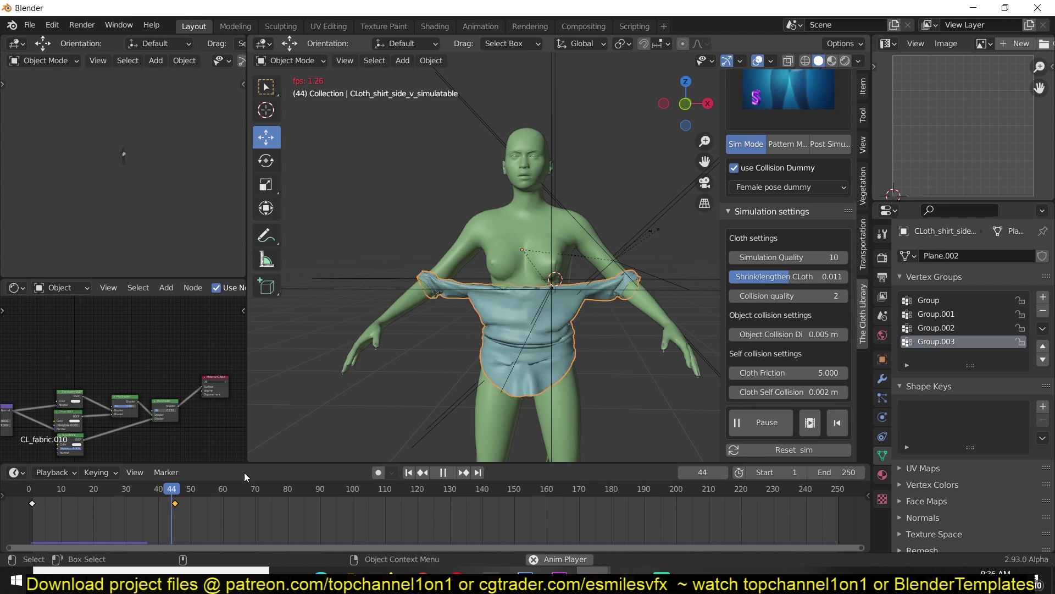
pyautogui.press('Escape')
# Rewind the simulation to frame 1, set Shrink/lengthen Cloth to -0.117, and simulate the shirt up to frame 21.
pyautogui.click(837, 422)
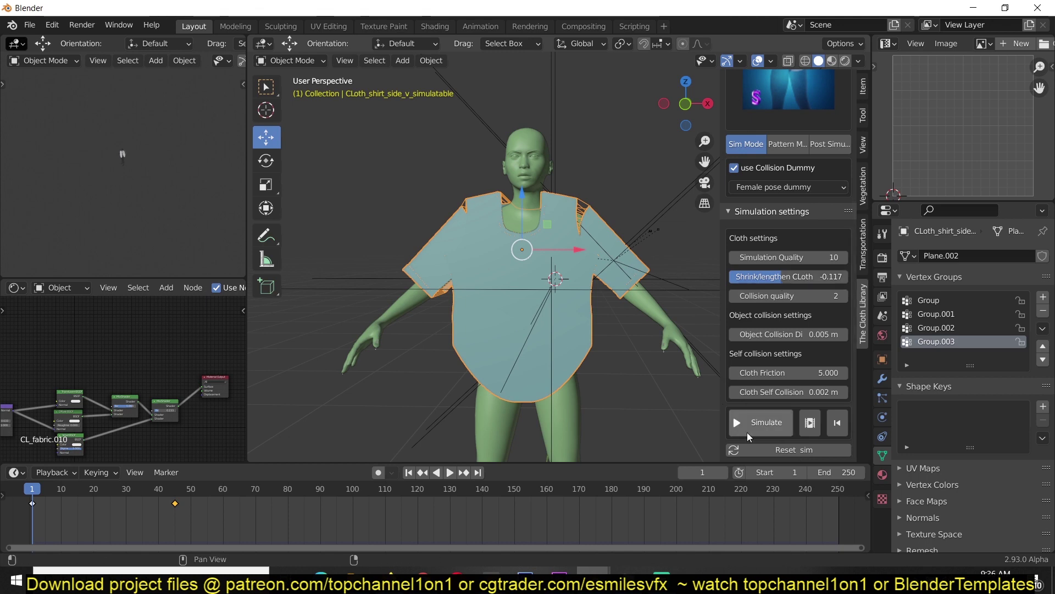
pyautogui.click(775, 426)
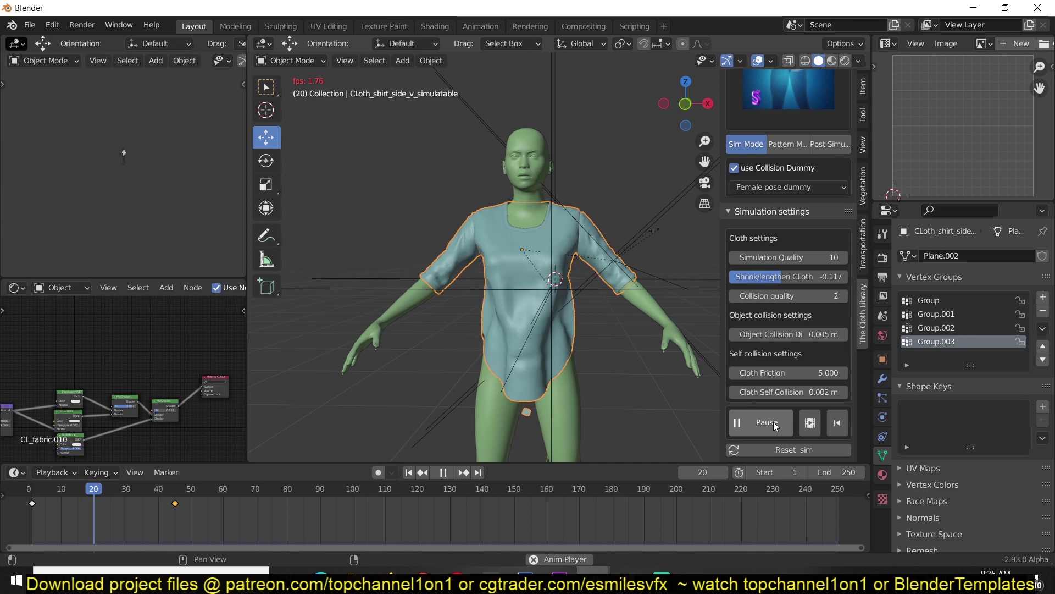
pyautogui.click(775, 426)
pyautogui.moveTo(647, 160); pyautogui.dragTo(531, 204, button='middle')
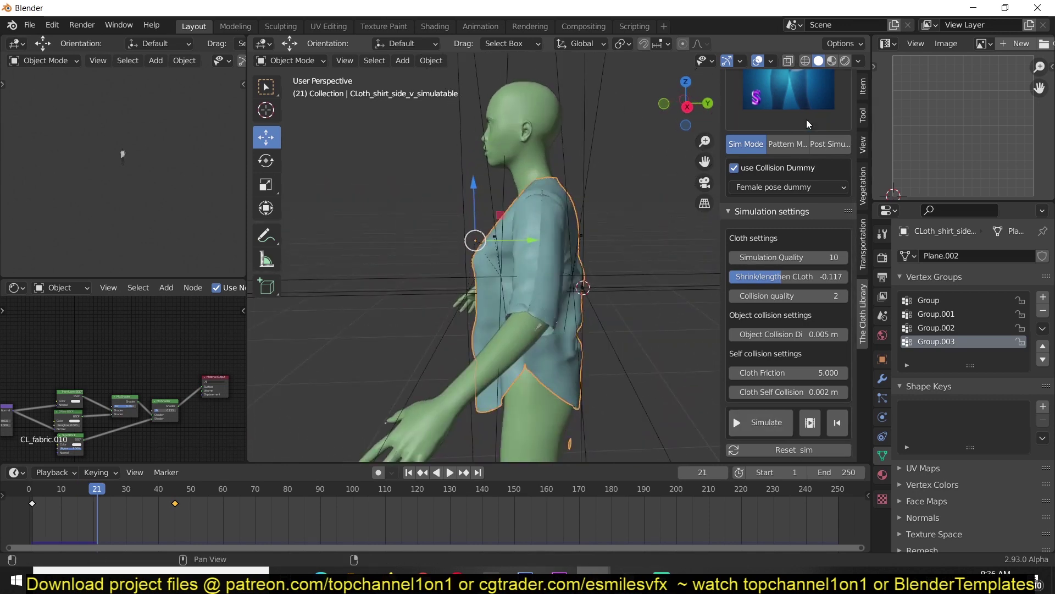
# Switch to post simulation mode with Weld sewing lines enabled, and examine the seam along the shirt's shoulder and sleeve.
pyautogui.click(831, 149)
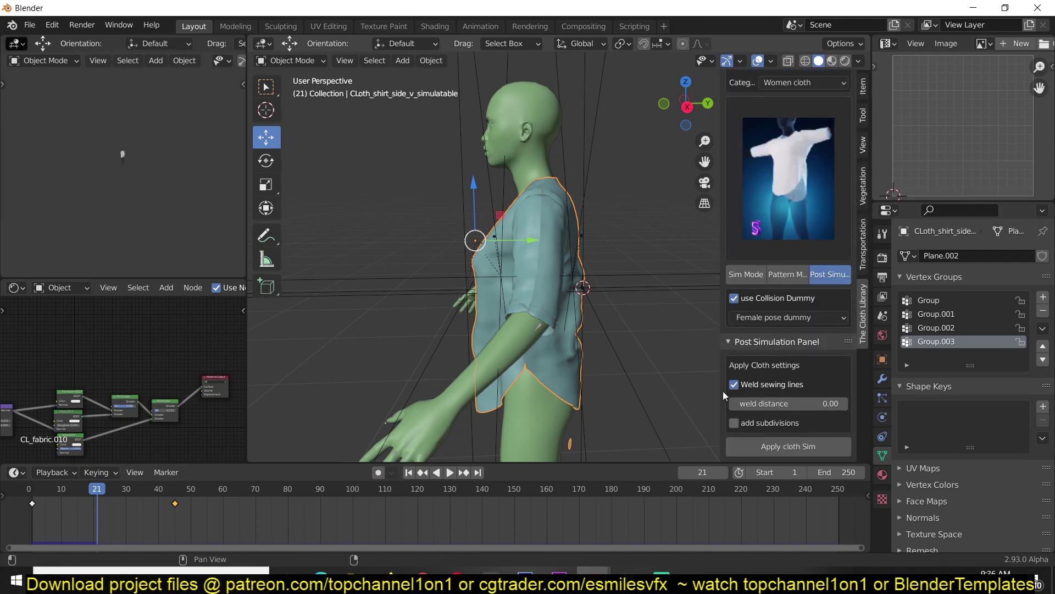
pyautogui.scroll(2, 736, 387)
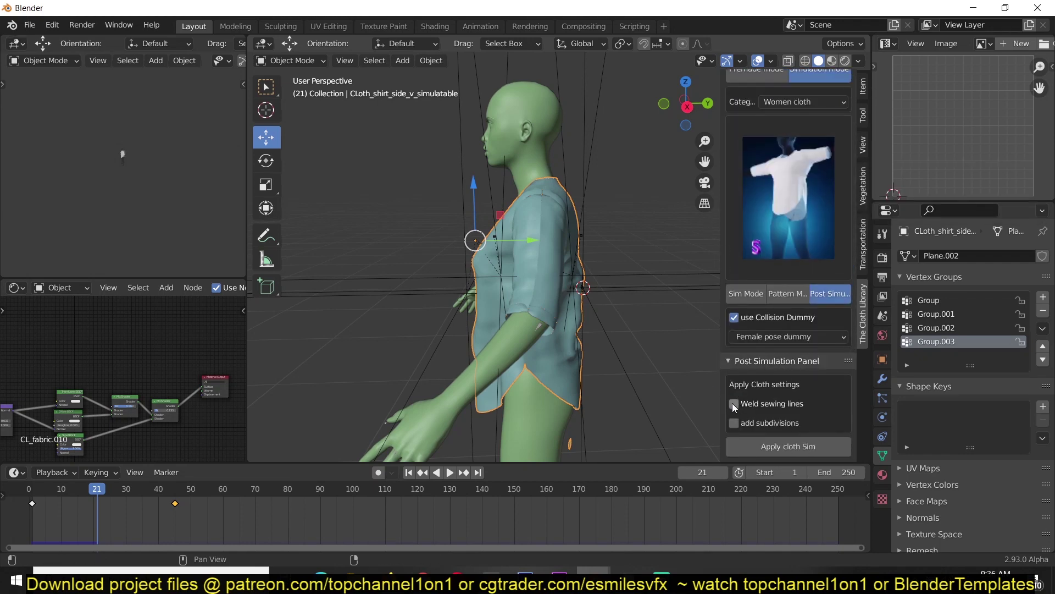
pyautogui.moveTo(529, 325); pyautogui.dragTo(553, 131, button='middle')
pyautogui.scroll(4, 609, 278)
pyautogui.scroll(-3, 582, 273)
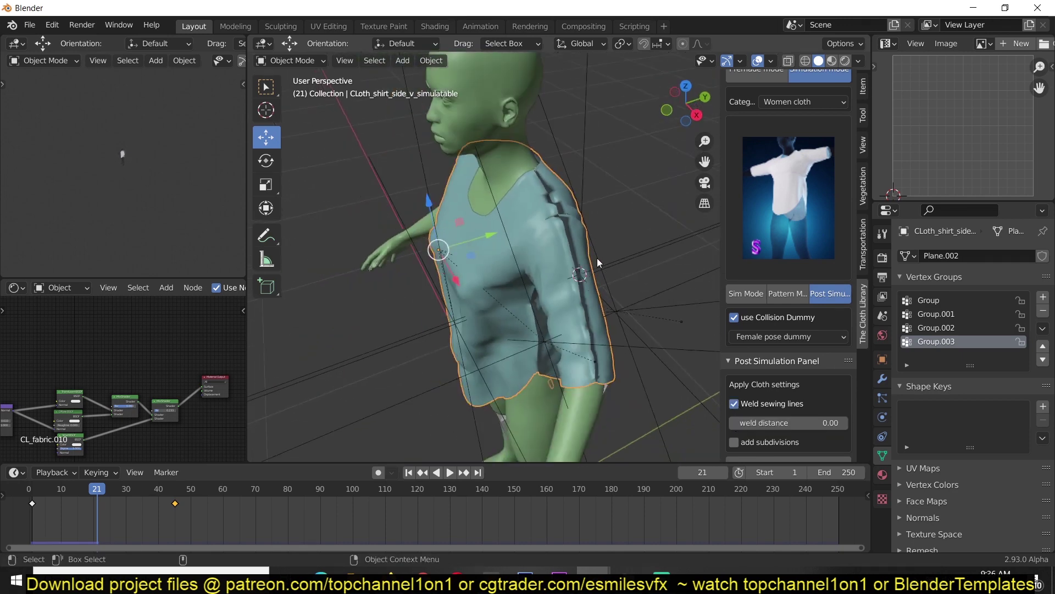
pyautogui.moveTo(597, 244); pyautogui.dragTo(562, 164, button='middle')
pyautogui.scroll(2, 589, 219)
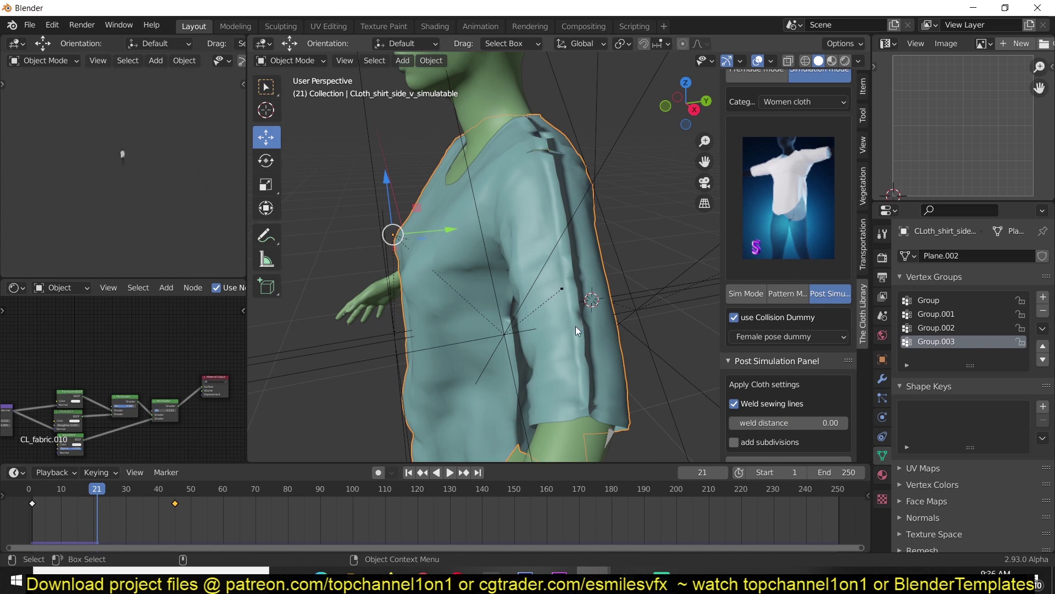
pyautogui.moveTo(573, 283); pyautogui.dragTo(541, 265, button='middle')
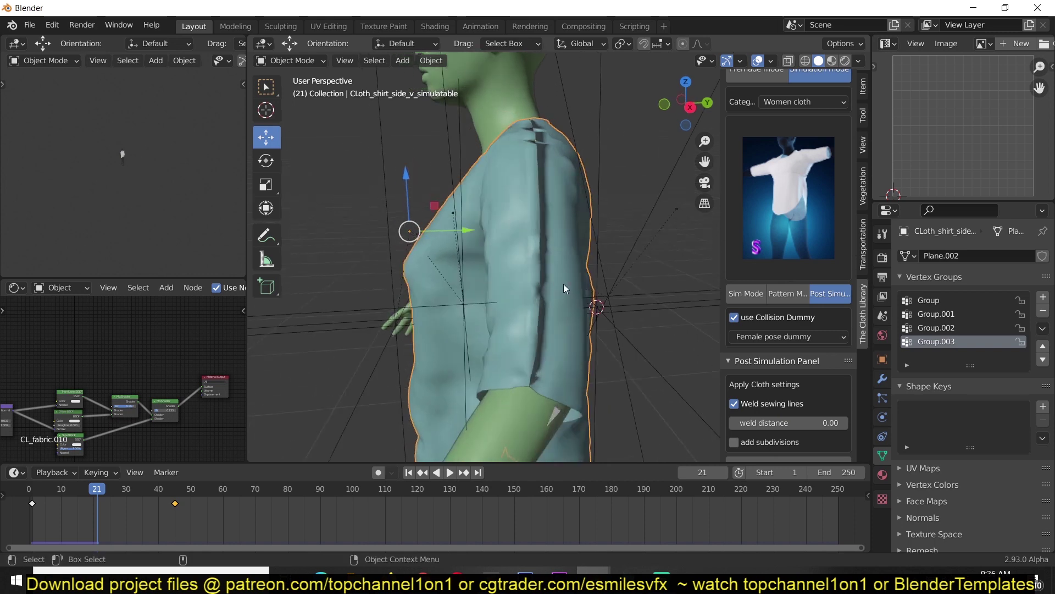
pyautogui.moveTo(559, 307); pyautogui.dragTo(584, 294, button='middle')
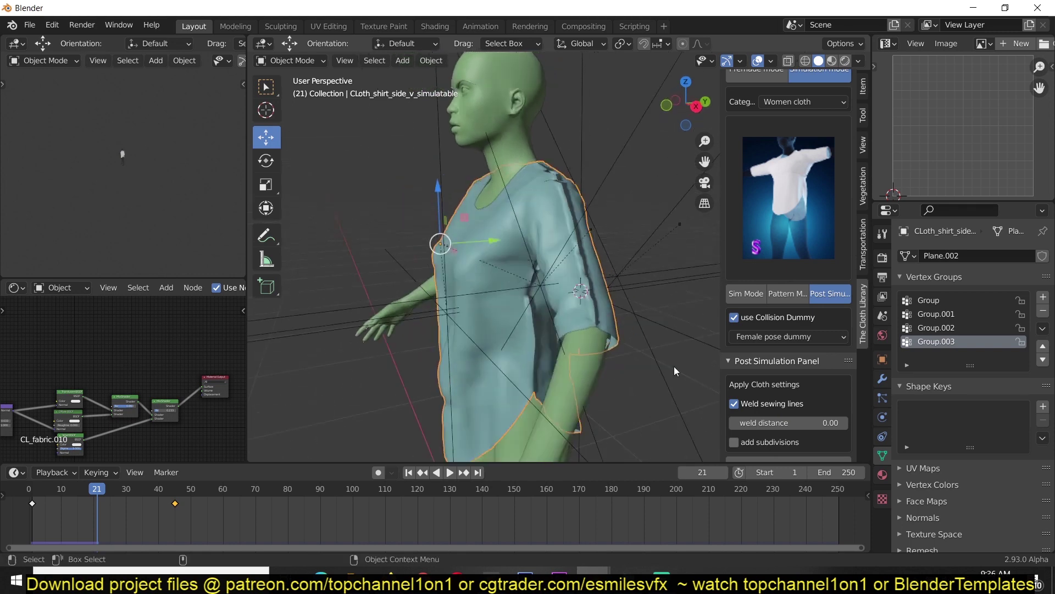
pyautogui.scroll(-1, 736, 407)
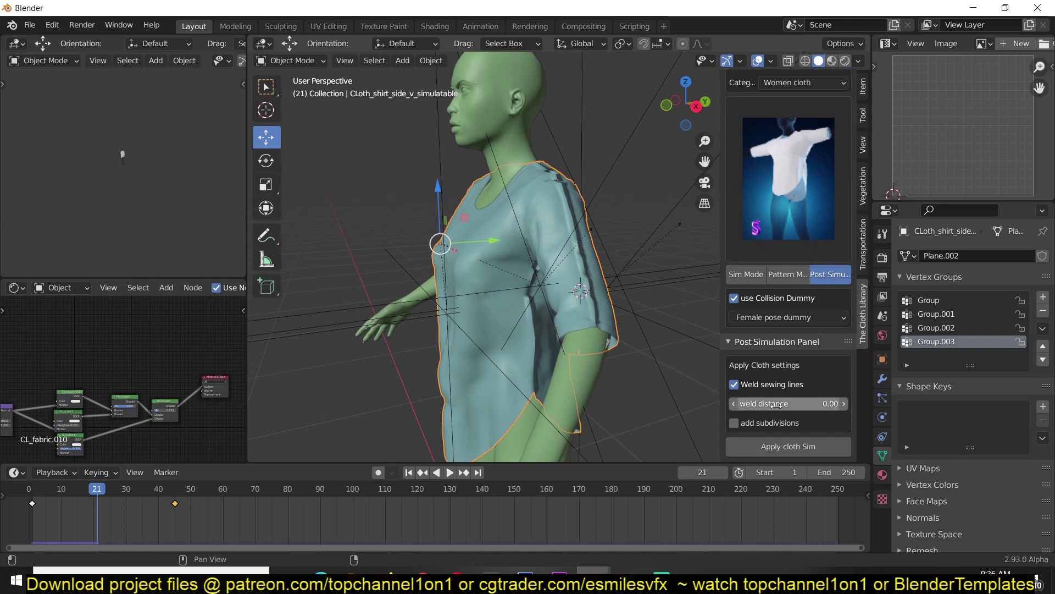
# Enable added subdivisions at level 0 and apply the cloth simulation to the shirt.
pyautogui.click(735, 423)
pyautogui.moveTo(626, 407); pyautogui.dragTo(668, 276, button='middle')
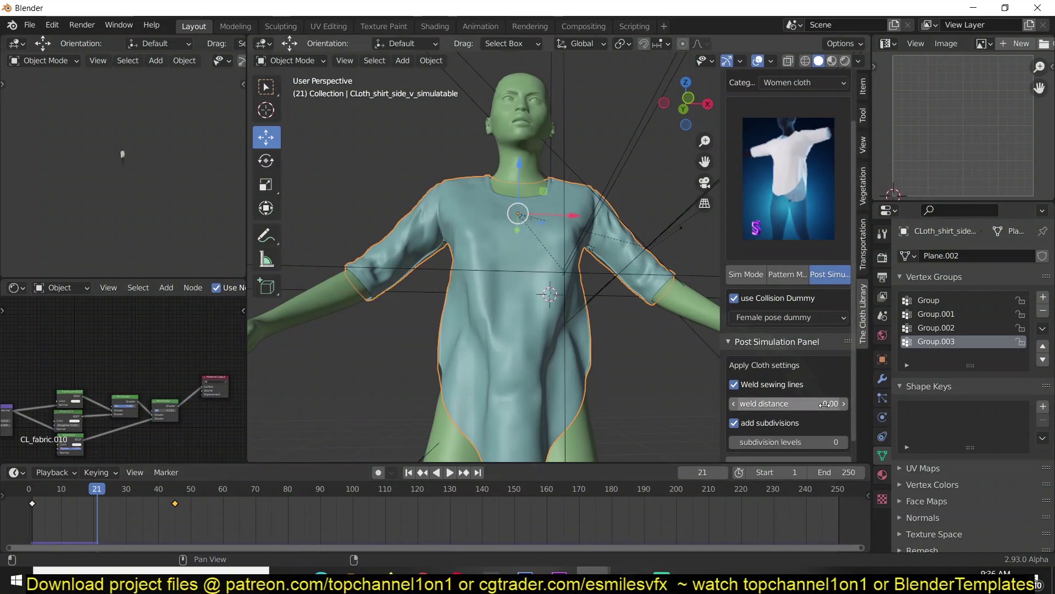
pyautogui.scroll(-1, 786, 384)
pyautogui.scroll(-3, 667, 397)
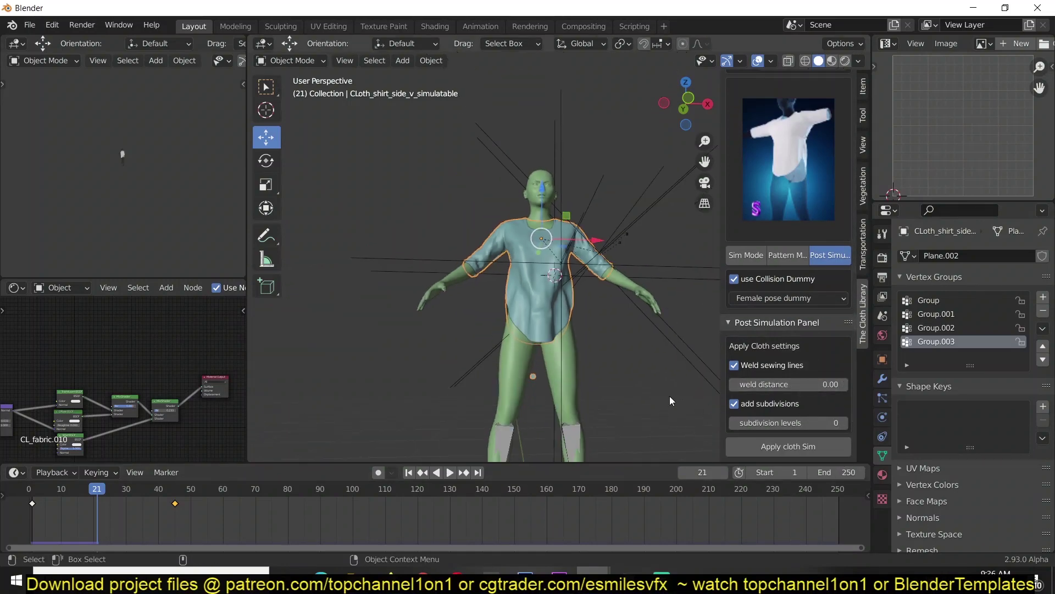
pyautogui.scroll(2, 571, 377)
pyautogui.click(773, 447)
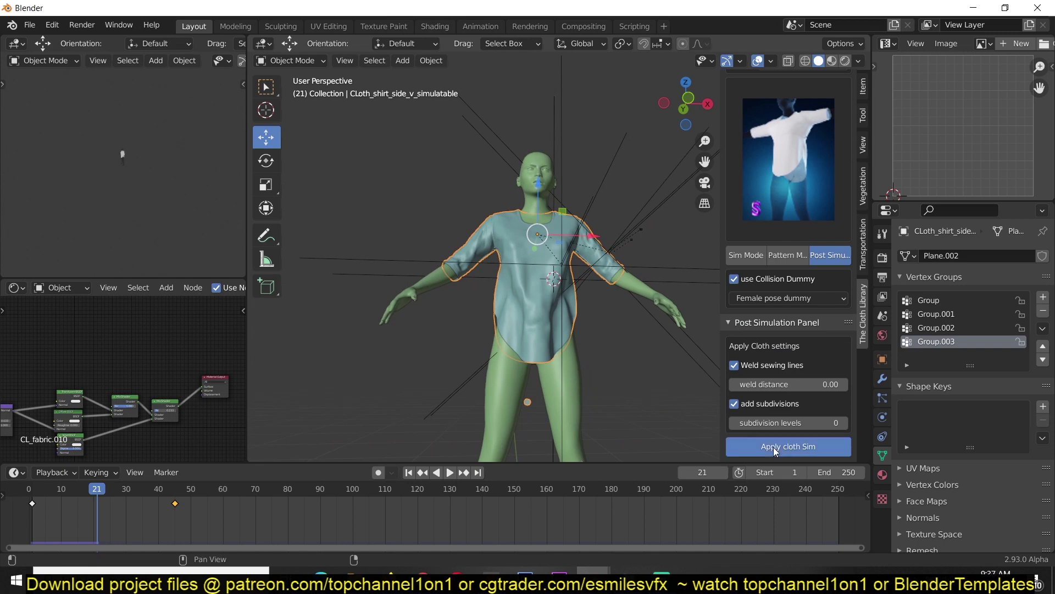
# Select and delete the pattern control objects left around the dummy and shirt.
pyautogui.moveTo(640, 375)
pyautogui.mouseDown(button='middle')
pyautogui.moveTo(607, 347)
pyautogui.moveTo(492, 381)
pyautogui.moveTo(587, 341)
pyautogui.moveTo(575, 219)
pyautogui.mouseUp(button='middle')
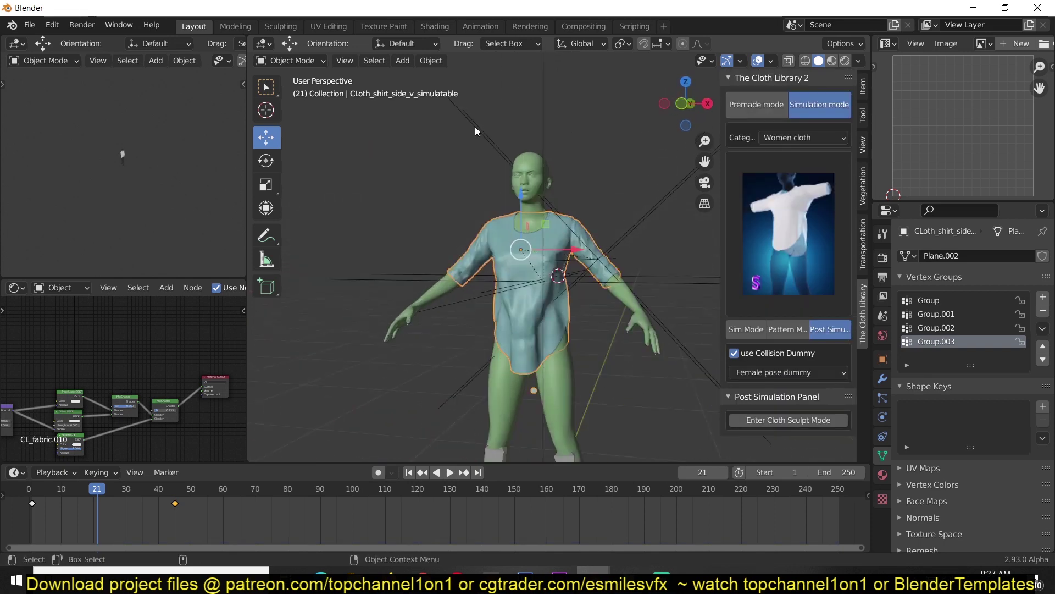
pyautogui.moveTo(461, 117); pyautogui.dragTo(588, 137)
pyautogui.press('x')
pyautogui.click(651, 216)
# Select the shirt and examine its shoulder and sleeve seams, its mesh in Edit Mode, and its back side.
pyautogui.moveTo(518, 256); pyautogui.dragTo(457, 263, button='middle')
pyautogui.scroll(4, 536, 313)
pyautogui.moveTo(464, 321); pyautogui.dragTo(385, 308, button='middle')
pyautogui.click(533, 261)
pyautogui.moveTo(533, 262); pyautogui.dragTo(585, 324, button='middle')
pyautogui.scroll(4, 563, 262)
pyautogui.scroll(-3, 555, 321)
pyautogui.scroll(3, 568, 319)
pyautogui.scroll(-1, 561, 331)
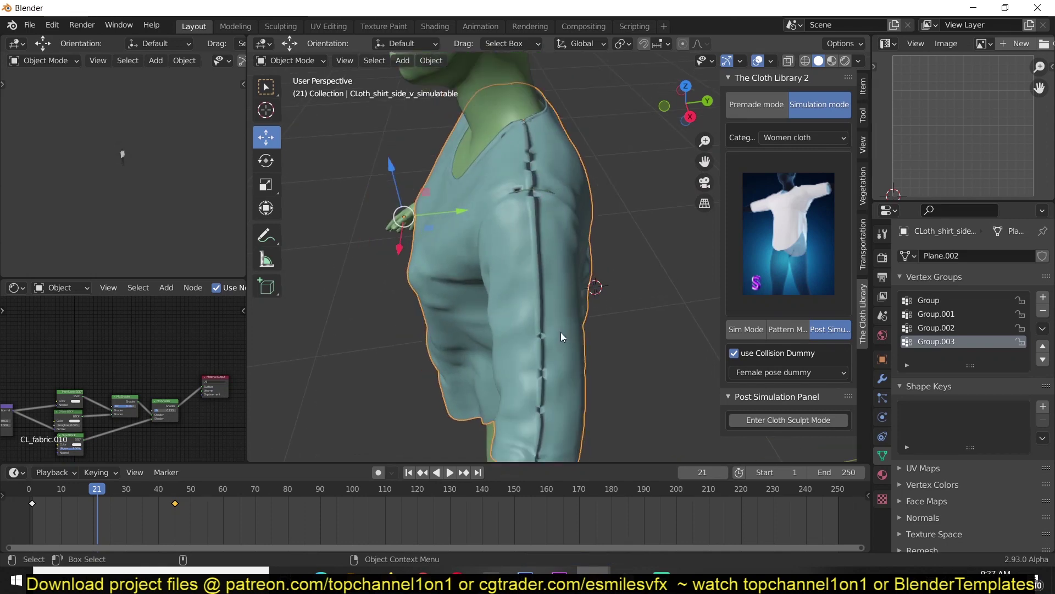
pyautogui.press('Tab')
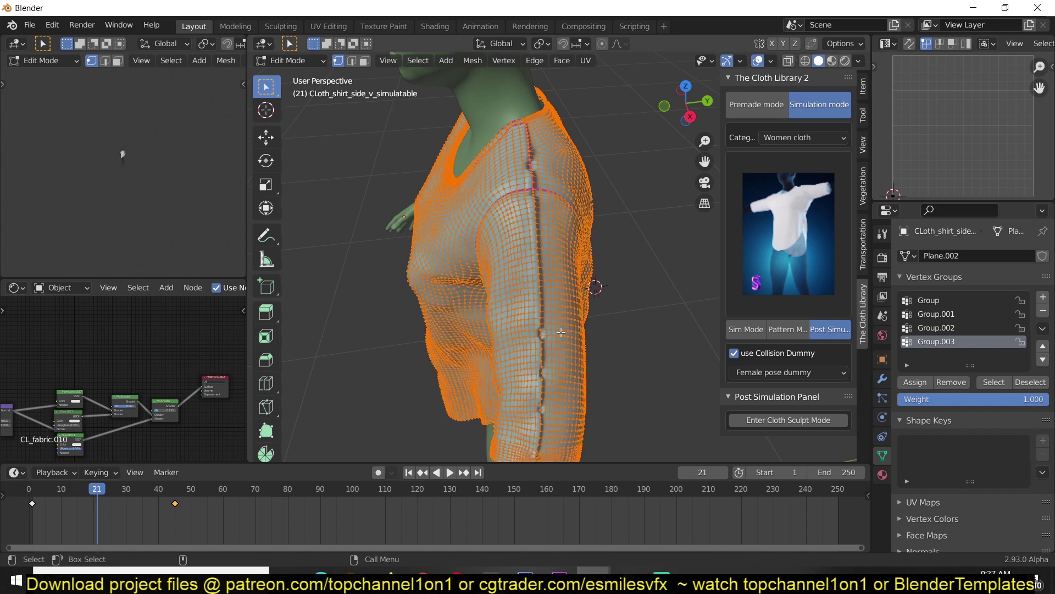
pyautogui.press('Tab')
pyautogui.moveTo(561, 332); pyautogui.dragTo(522, 353, button='middle')
pyautogui.scroll(3, 559, 286)
pyautogui.moveTo(559, 287)
pyautogui.mouseDown(button='middle')
pyautogui.moveTo(475, 265)
pyautogui.moveTo(568, 302)
pyautogui.mouseUp(button='middle')
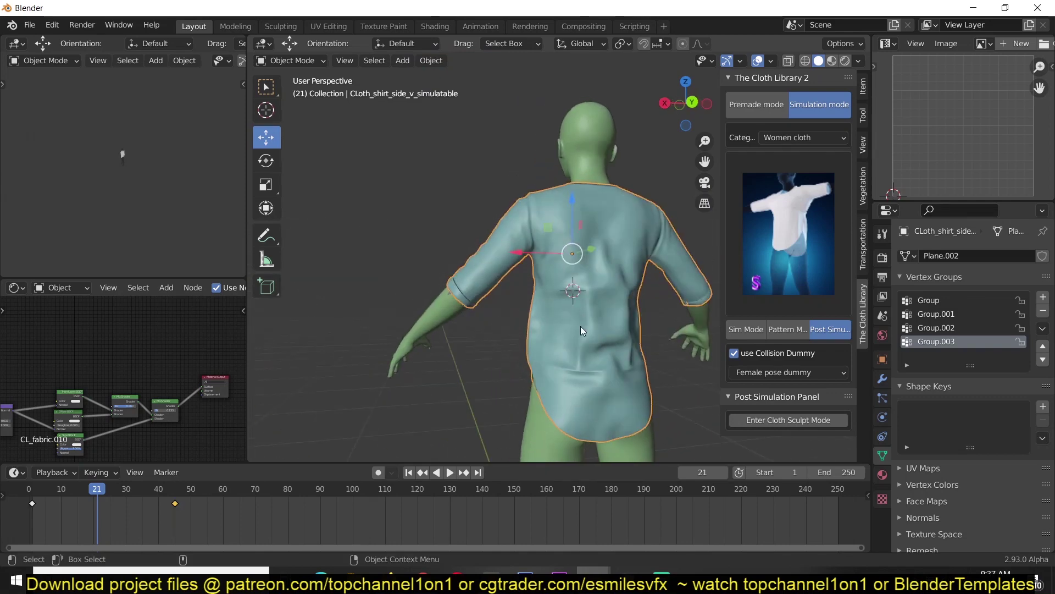
# Enter cloth sculpt mode on the shirt and set the draw brush to size 71 px and strength 0.257.
pyautogui.click(835, 331)
pyautogui.click(786, 423)
pyautogui.scroll(-4, 774, 431)
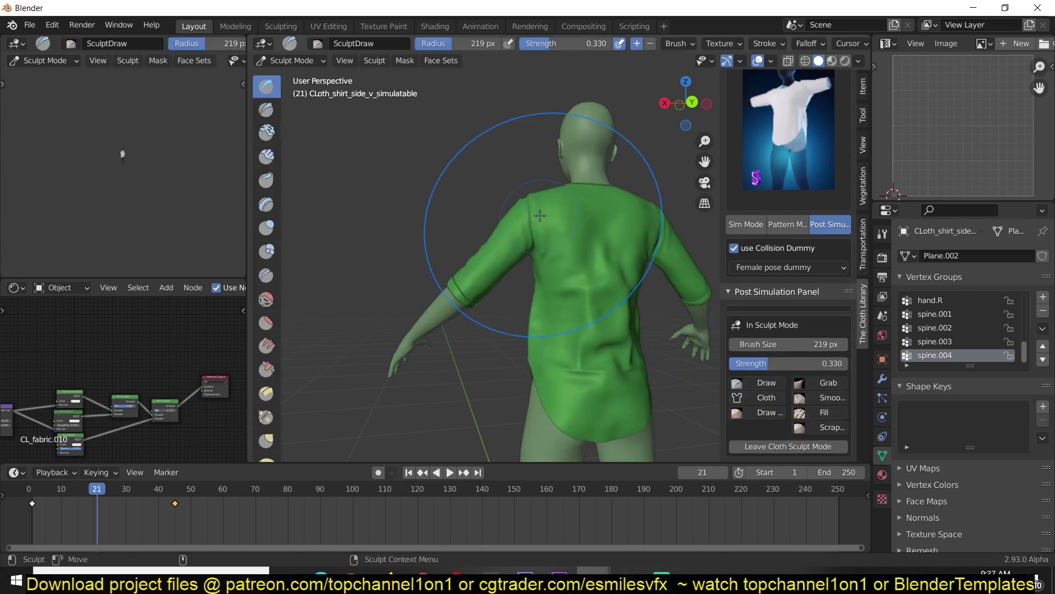
pyautogui.scroll(2, 475, 136)
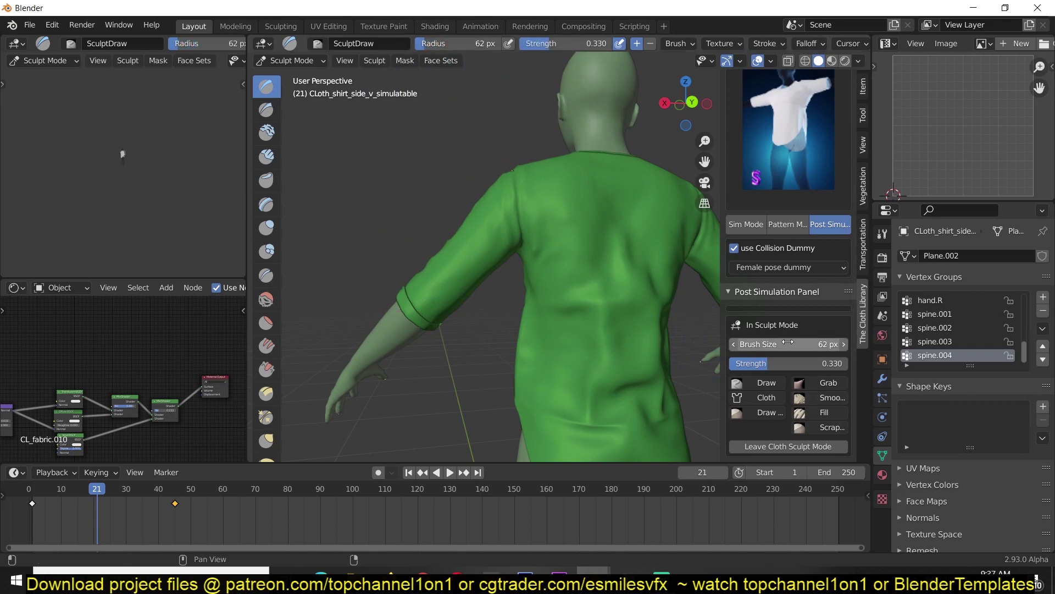
pyautogui.moveTo(785, 344); pyautogui.dragTo(760, 364)
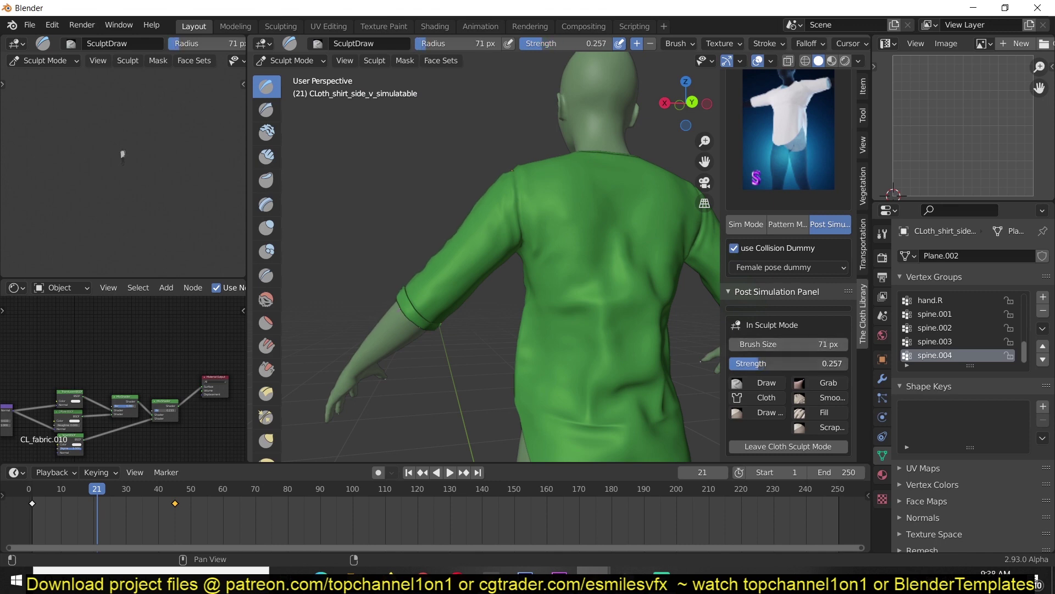
# Sculpt wrinkles and folds into the back and front of the shirt with the Cloth brush, and leave cloth sculpt mode.
pyautogui.click(767, 397)
pyautogui.moveTo(561, 213)
pyautogui.mouseDown()
pyautogui.moveTo(582, 245)
pyautogui.moveTo(670, 224)
pyautogui.moveTo(668, 242)
pyautogui.moveTo(665, 206)
pyautogui.moveTo(653, 228)
pyautogui.moveTo(630, 223)
pyautogui.mouseUp()
pyautogui.moveTo(568, 269); pyautogui.dragTo(617, 302, button='middle')
pyautogui.moveTo(559, 241); pyautogui.dragTo(558, 176)
pyautogui.moveTo(558, 176); pyautogui.dragTo(681, 211, button='middle')
pyautogui.keyDown('shift'); pyautogui.moveTo(523, 336); pyautogui.dragTo(565, 106, button='middle'); pyautogui.keyUp('shift')
pyautogui.moveTo(572, 107); pyautogui.dragTo(562, 182)
pyautogui.moveTo(503, 118)
pyautogui.mouseDown()
pyautogui.moveTo(517, 164)
pyautogui.moveTo(509, 206)
pyautogui.mouseUp()
pyautogui.moveTo(534, 241); pyautogui.dragTo(544, 275)
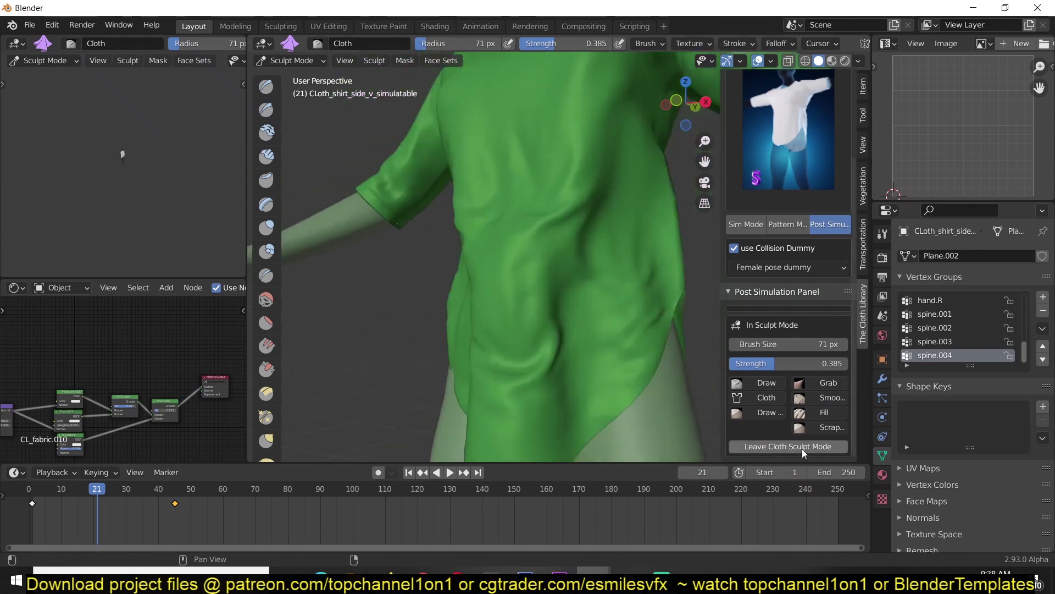
pyautogui.click(803, 447)
pyautogui.scroll(-4, 556, 194)
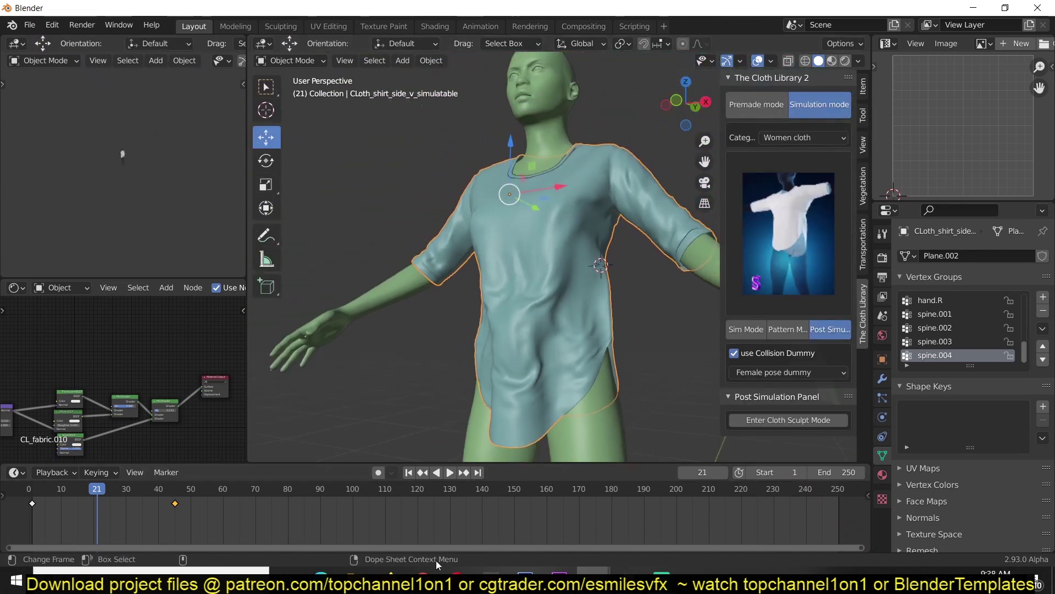
# Switch to the browser and read through the Cloth Library addon's product description on Blender Market.
pyautogui.moveTo(424, 578)
pyautogui.click(492, 511)
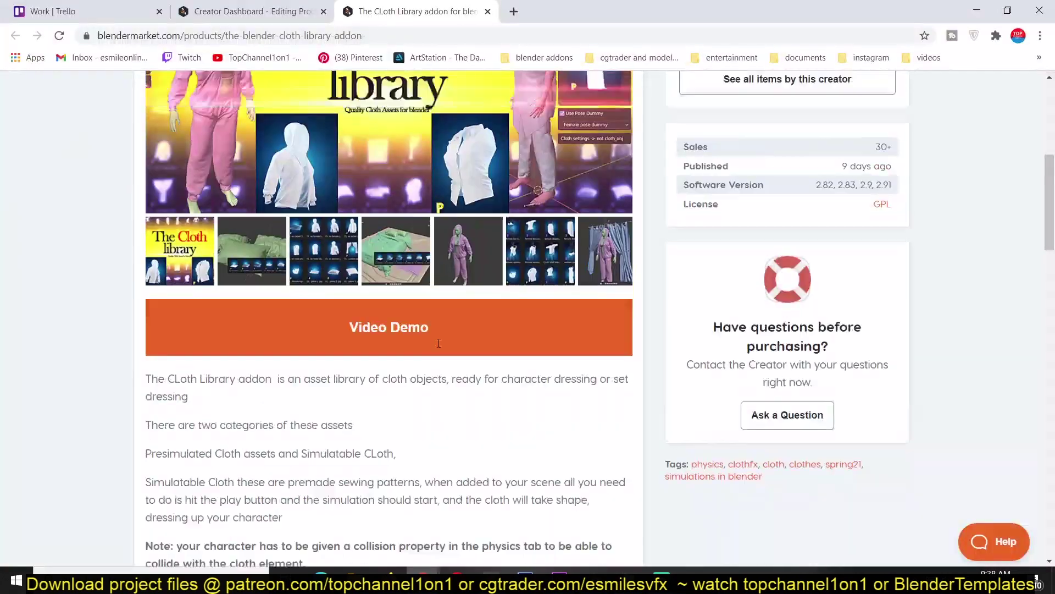
pyautogui.scroll(5, 138, 68)
pyautogui.scroll(-20, 414, 298)
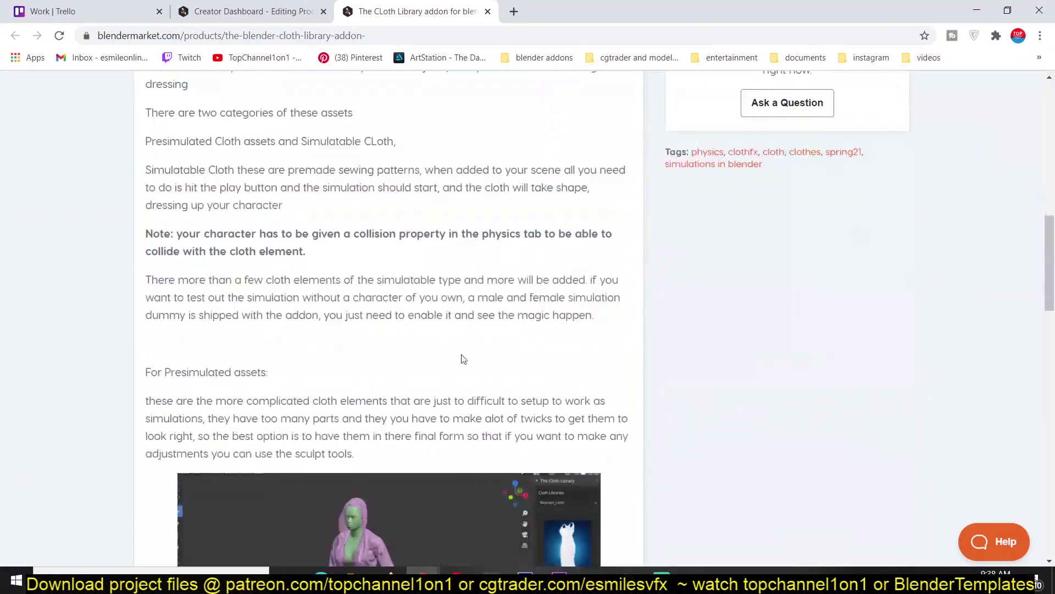